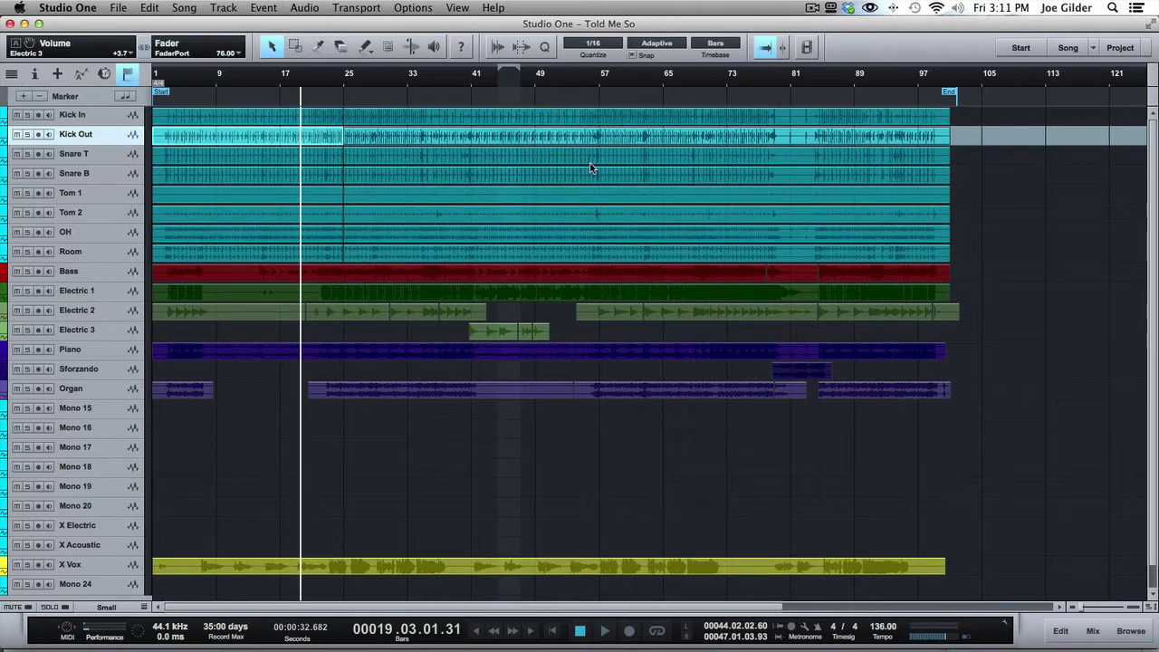
- Open the first Electric 3 event in the editor, then toggle the editor with F2 and view Electric 2
click(503, 333)
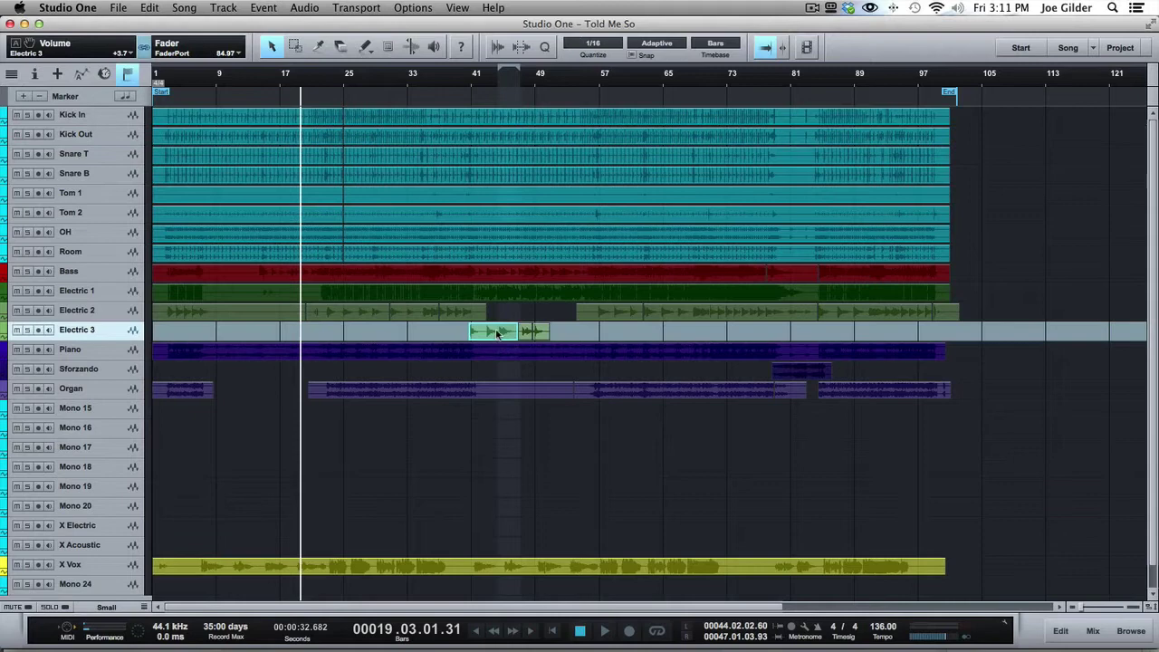
double_click(487, 334)
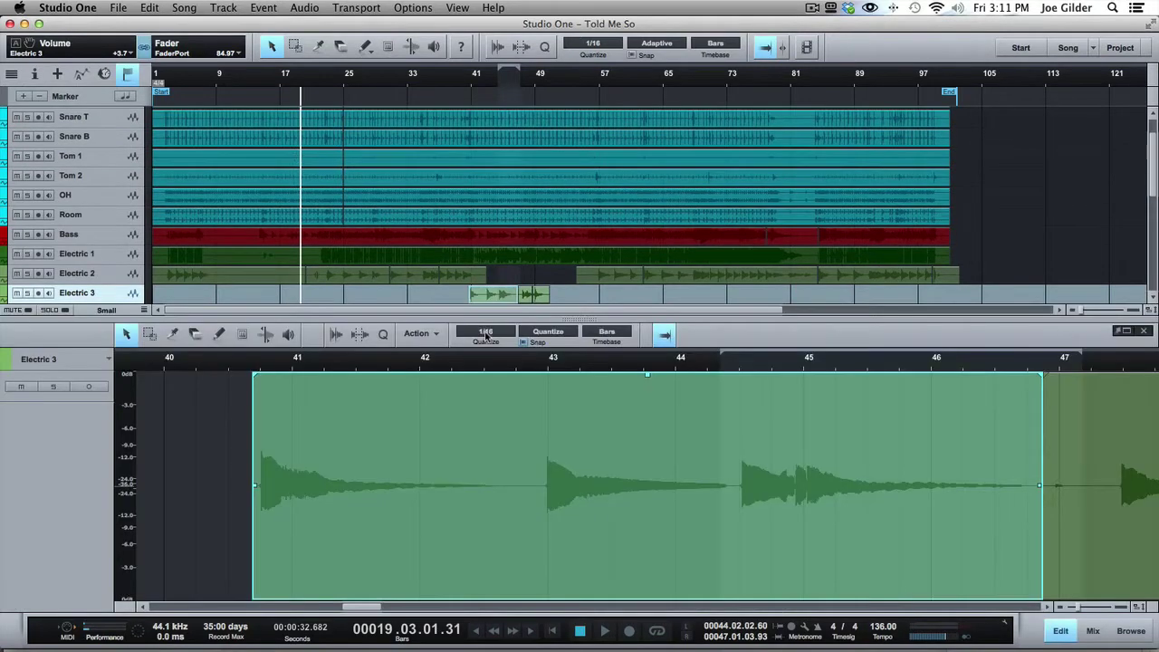
click(1144, 332)
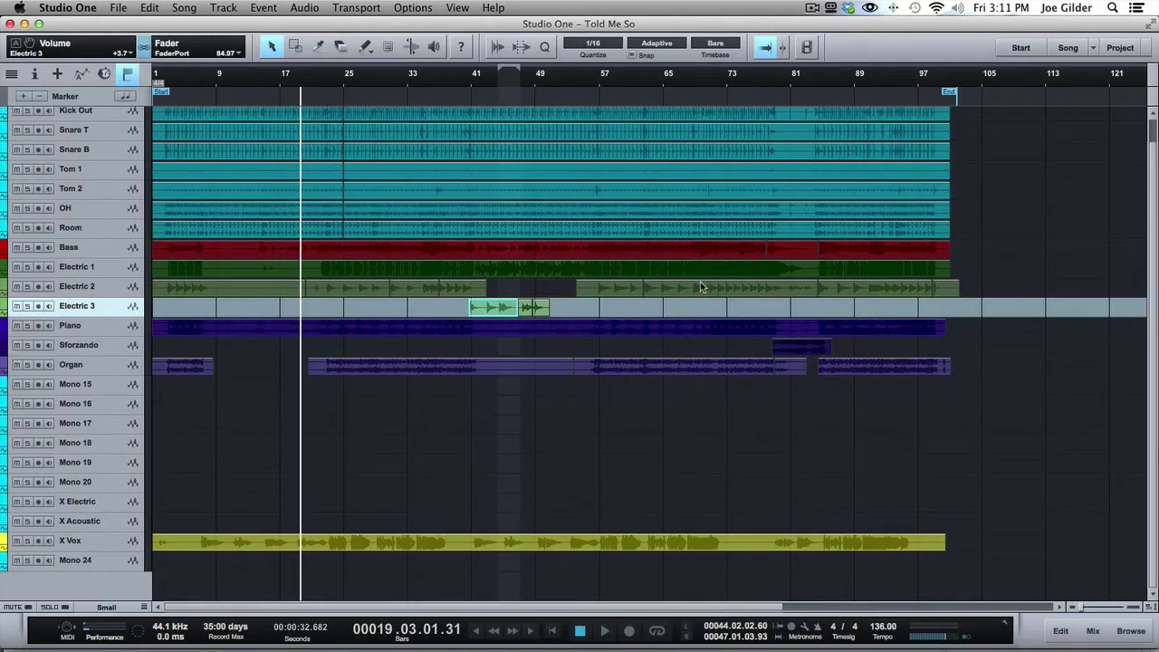
key(F2)
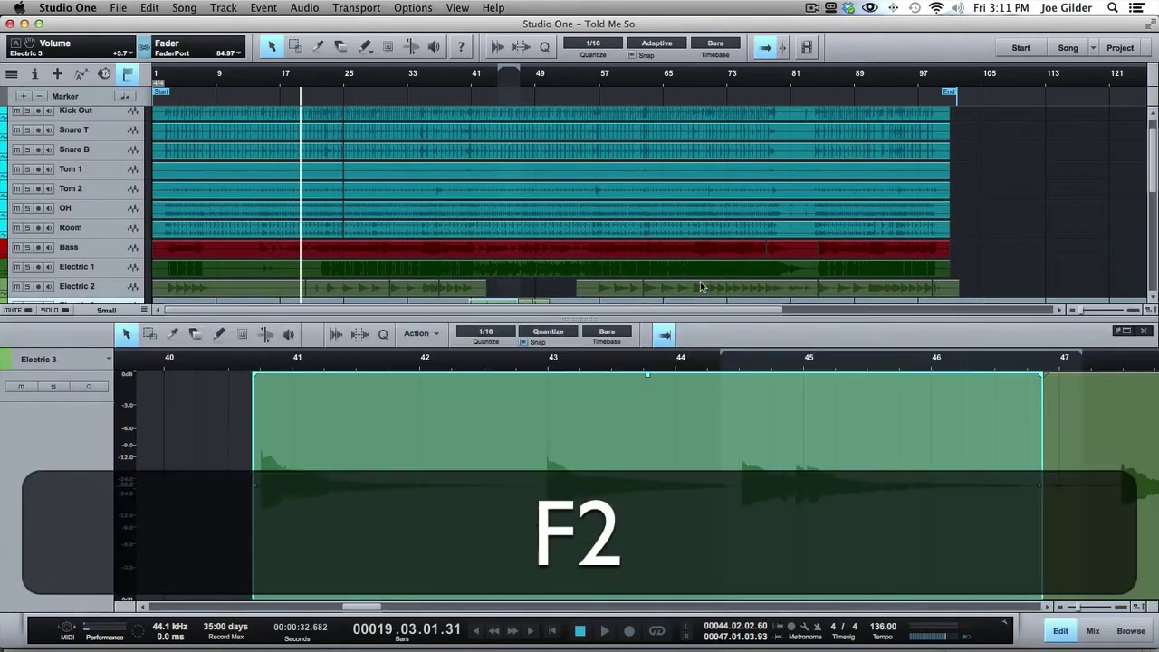
key(F2)
key(F2)
key(F2)
key(F2)
key(F2)
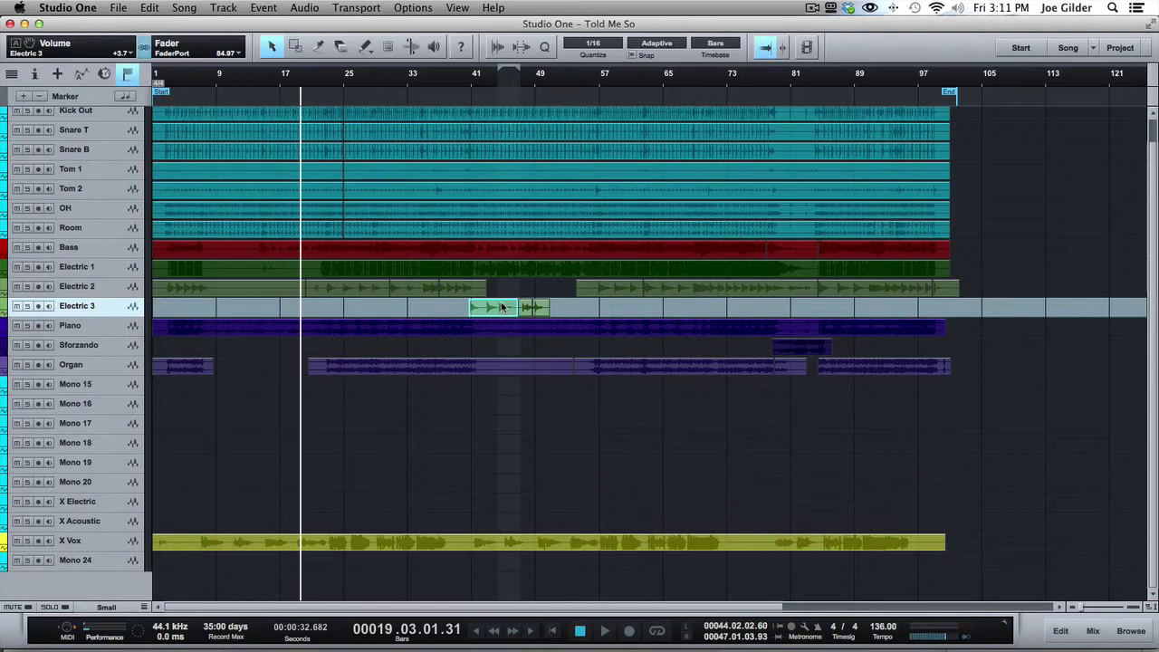
double_click(457, 293)
key(F2)
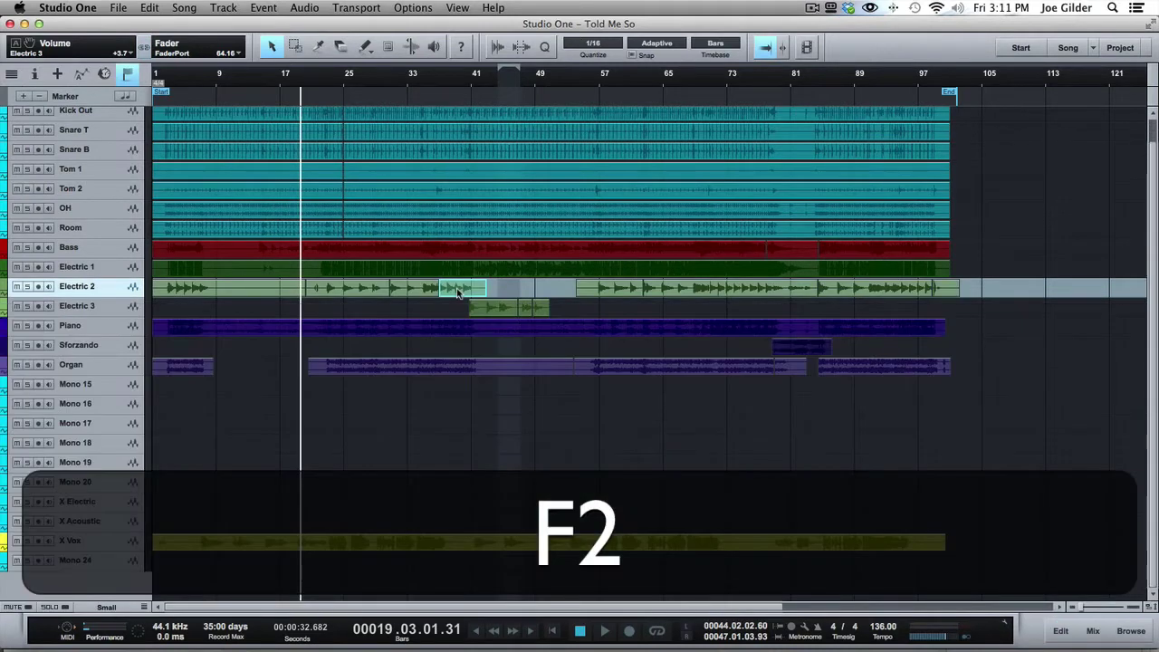
- Scroll the track list back to Kick In and select the small second Electric 3 event
click(503, 313)
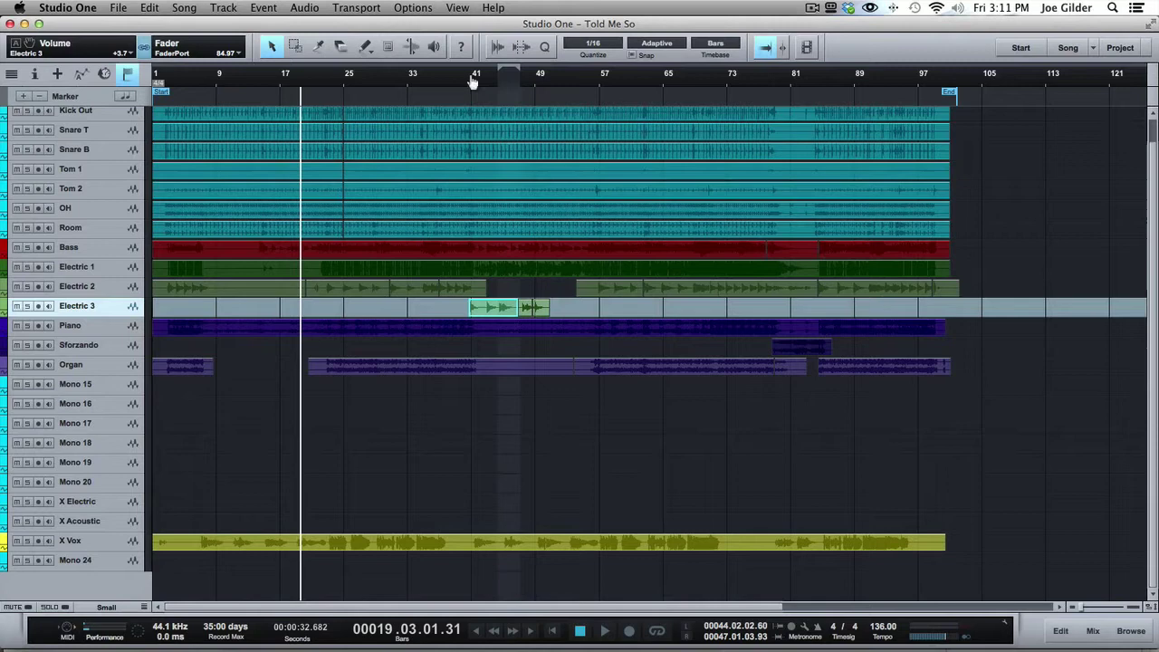
scroll(469, 220, up, 1)
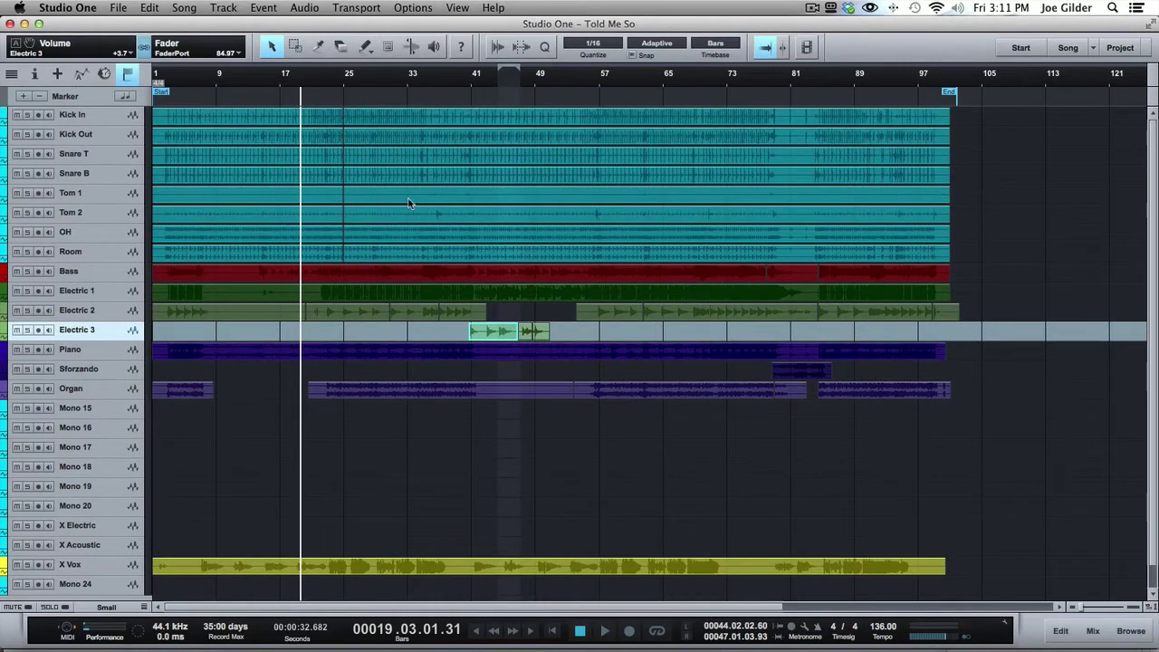
scroll(407, 203, down, 1)
scroll(407, 203, up, 1)
click(530, 333)
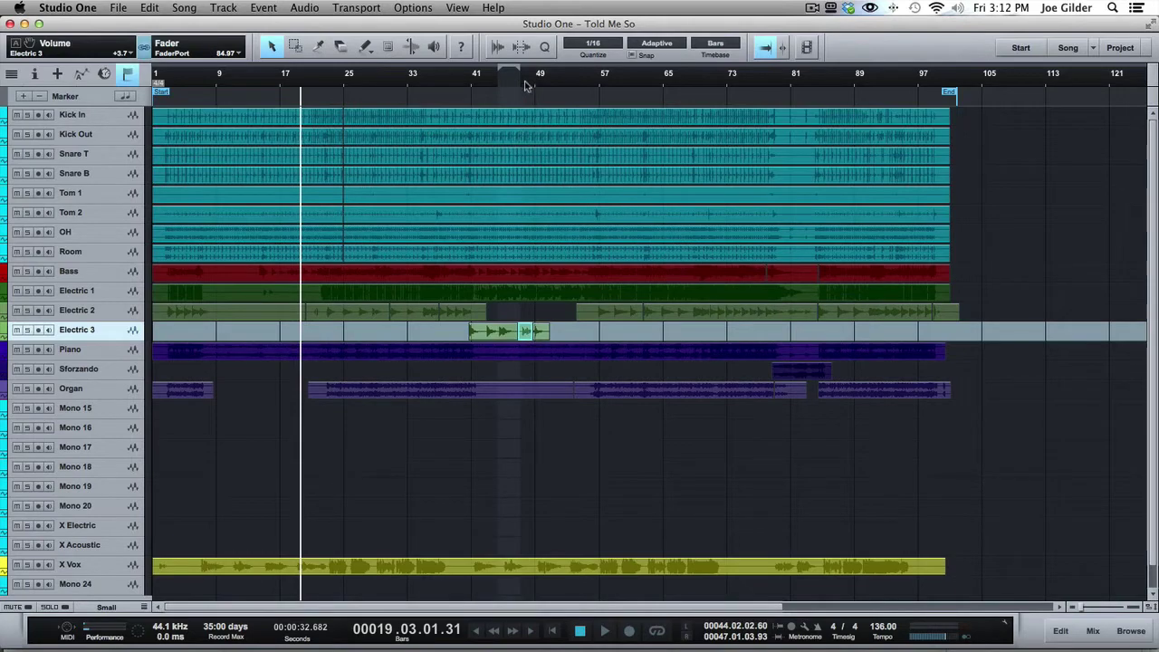
- Zoom to the selected event, back out to the whole song, then zoom the ruler to bars 5–97
key(z)
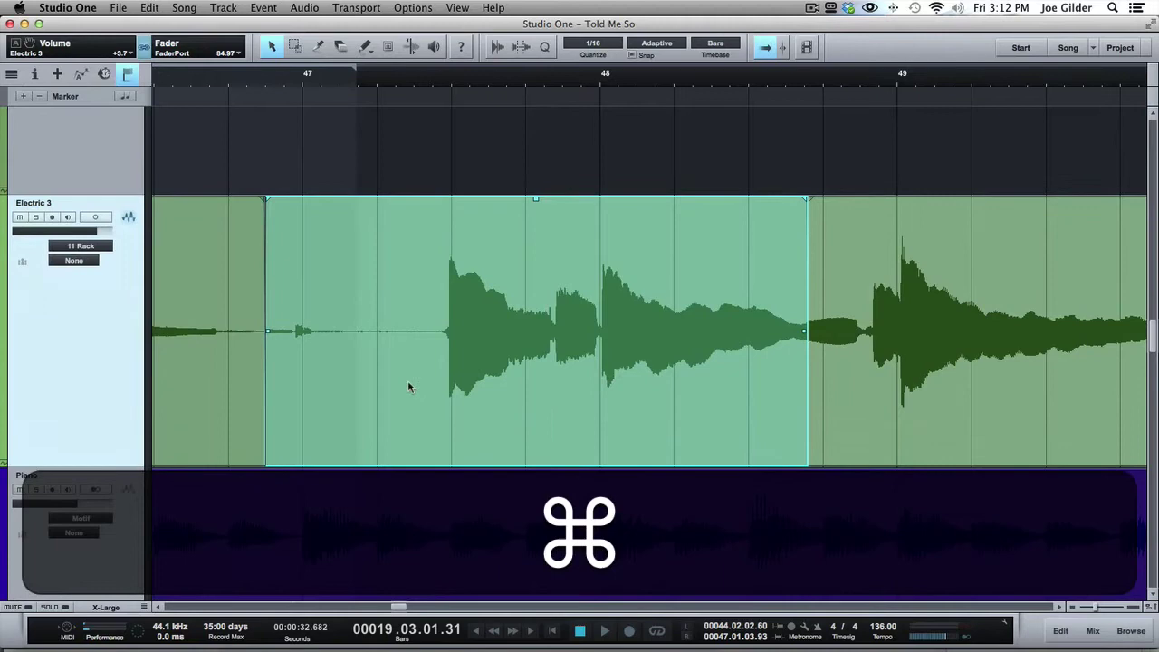
key(alt)
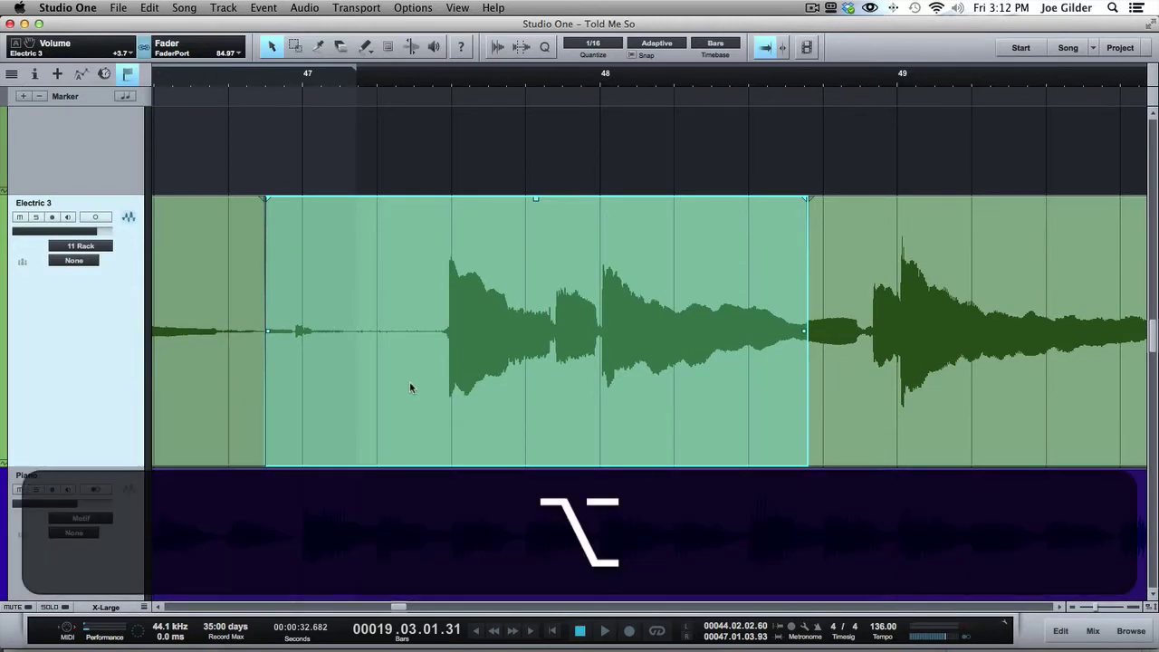
key(alt+z)
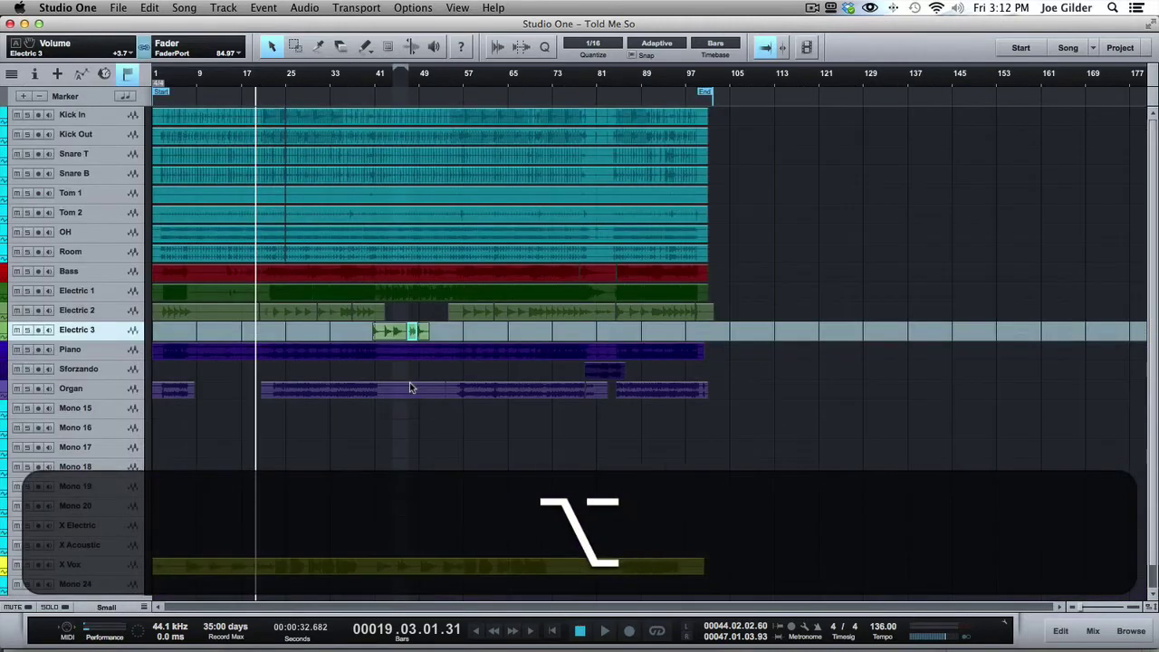
drag(176, 84, 168, 99)
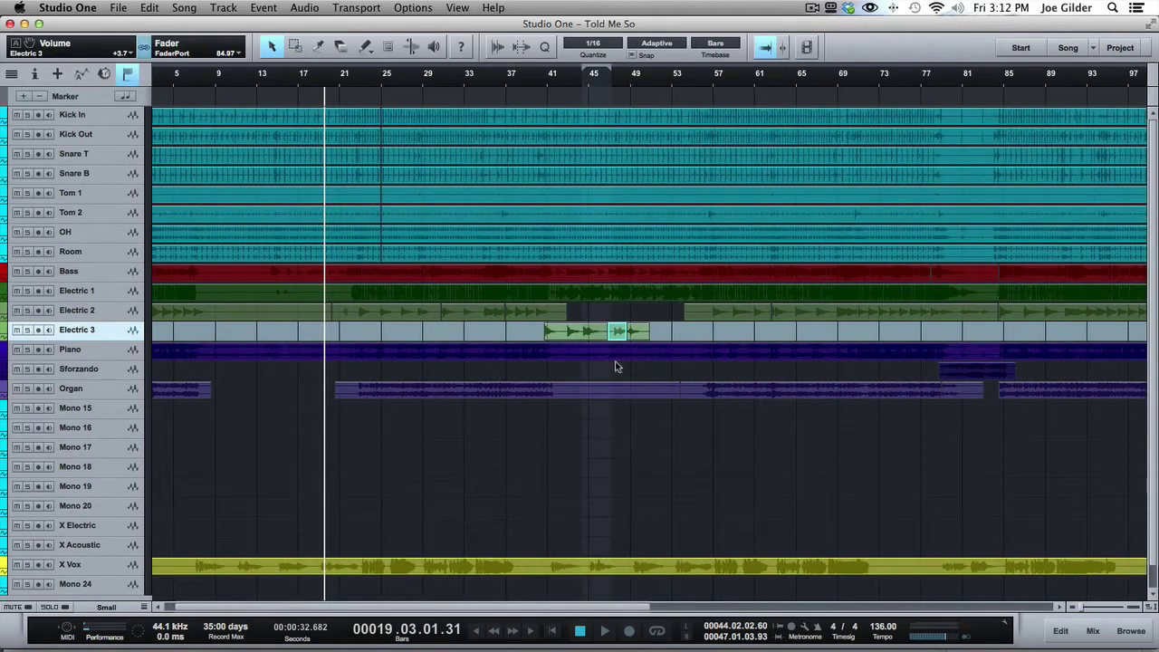
- Put the playhead at bar 41 and trim the Electric 3 event's start to just after bar 47
click(557, 403)
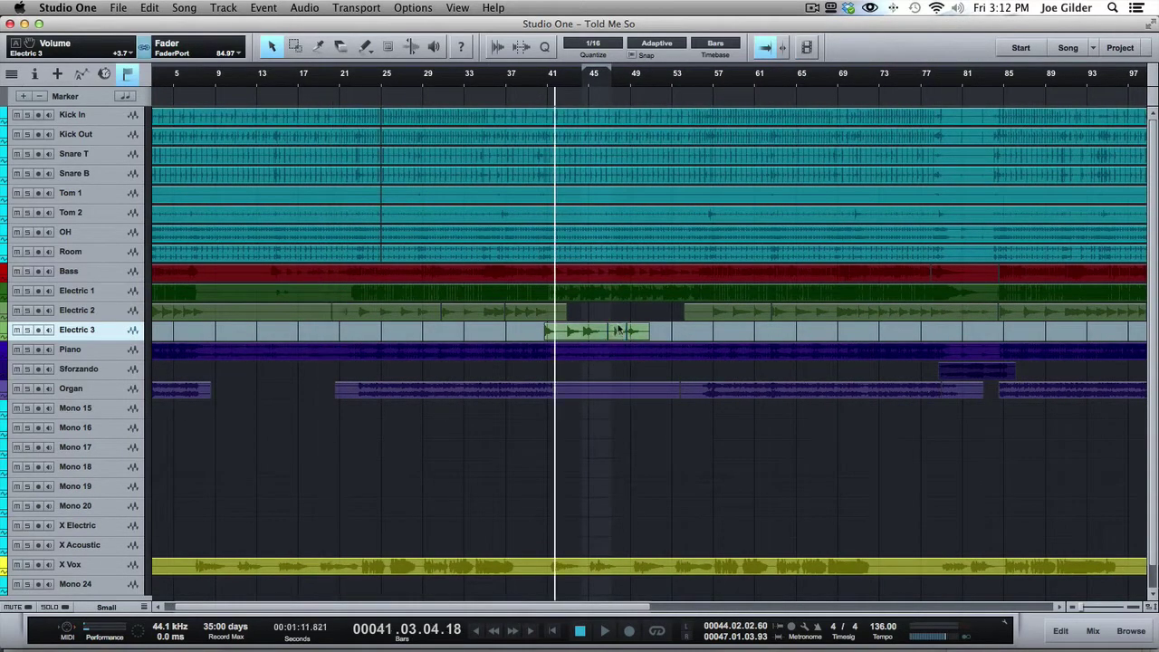
double_click(621, 330)
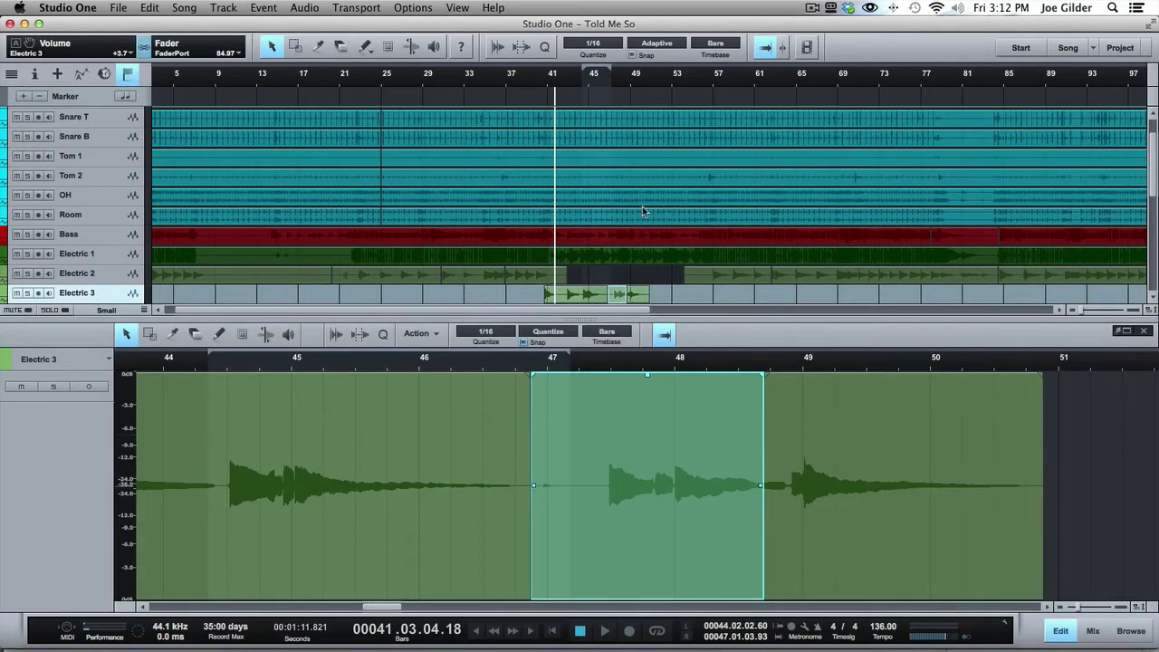
scroll(642, 206, down, 5)
scroll(642, 206, up, 7)
scroll(642, 211, down, 1)
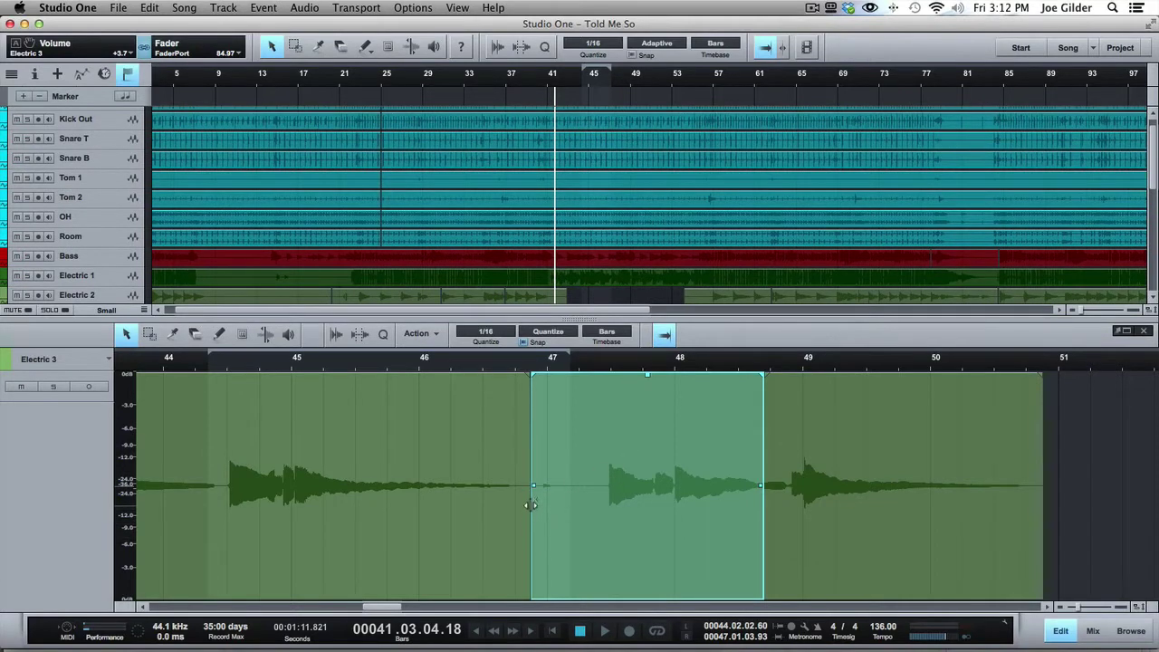
mouse_move(529, 500)
mouse_down()
mouse_move(491, 500)
mouse_move(543, 503)
mouse_up()
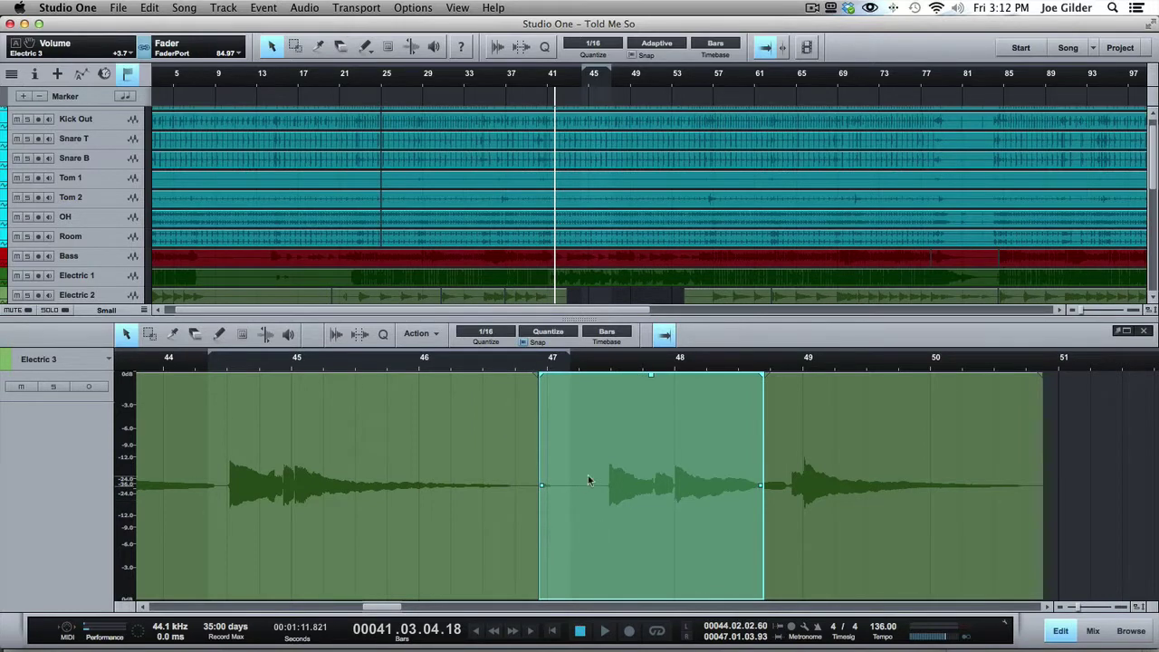
- Try a fade-out on the last Electric 3 event (bars 48–51), then close the editor
click(919, 433)
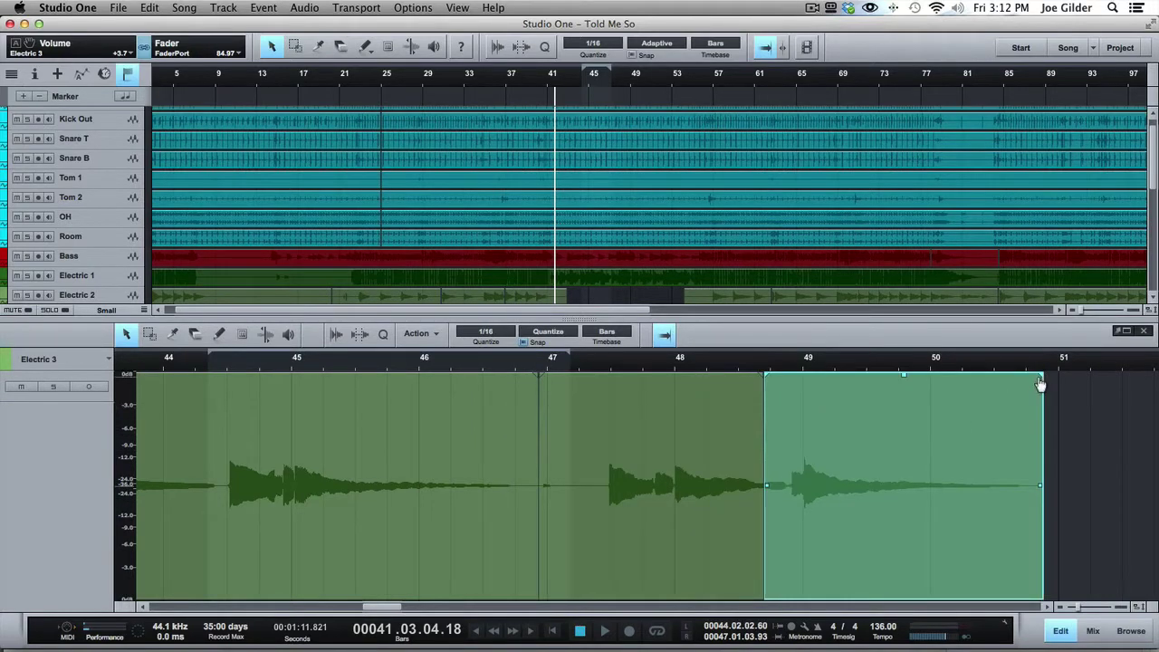
drag(1040, 384, 1092, 394)
key(F2)
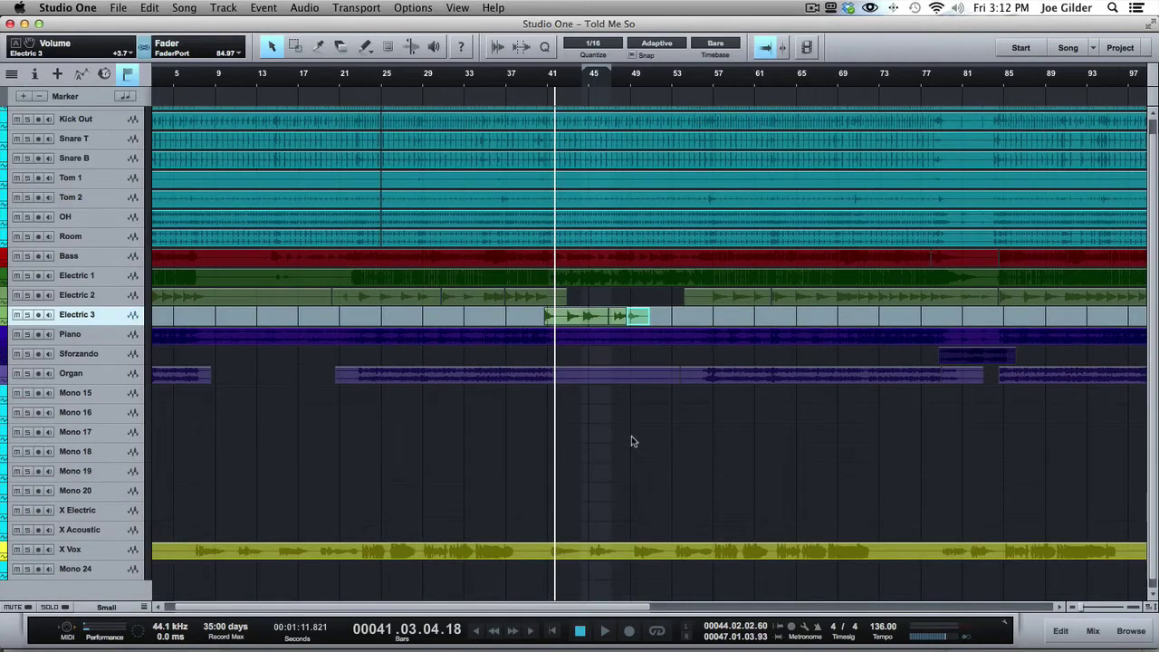
- Select the Room and Electric 2 events, then open the long Organ event with the editor's Split tool
key(ctrl)
click(604, 237)
click(627, 168)
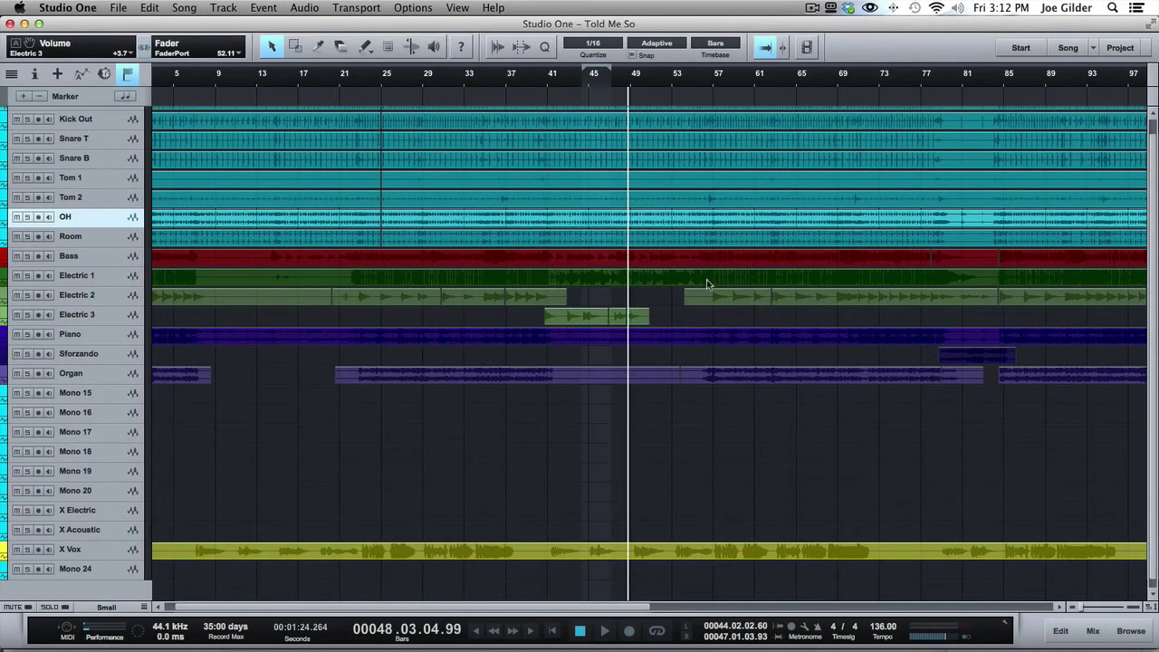
click(723, 306)
click(581, 379)
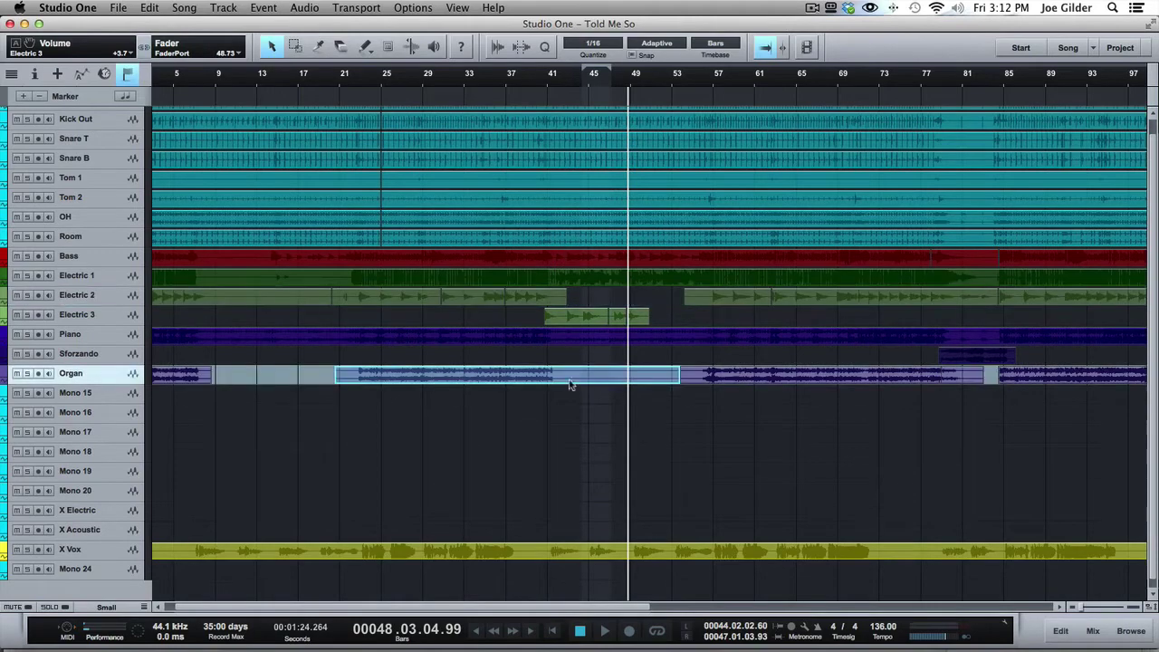
double_click(417, 382)
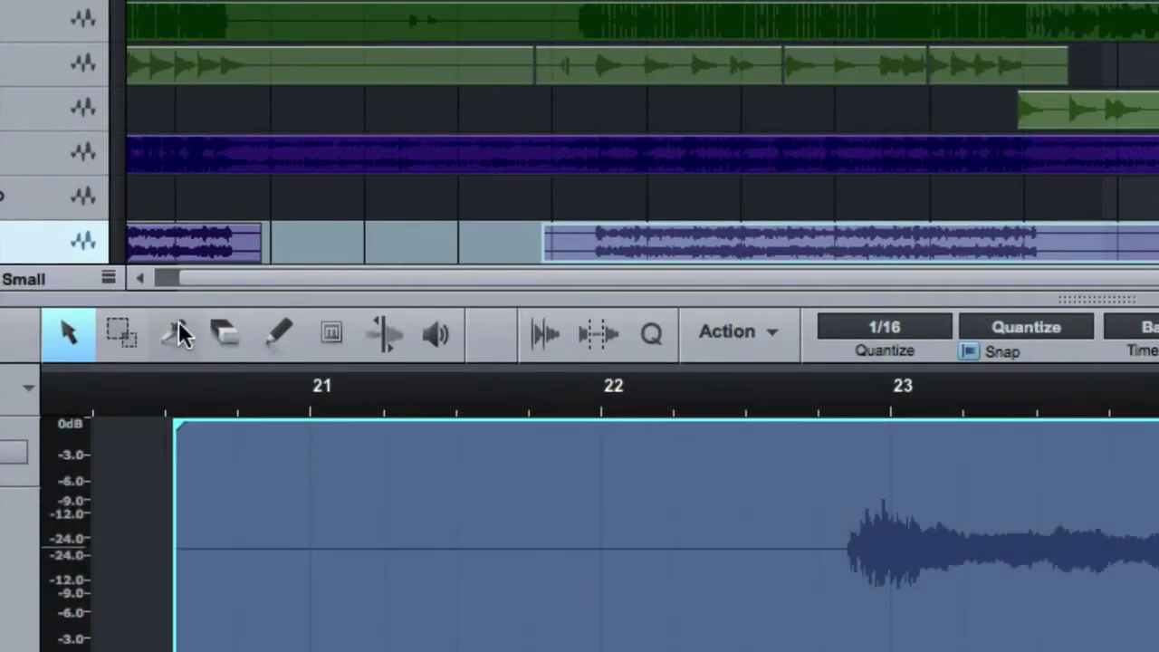
click(174, 333)
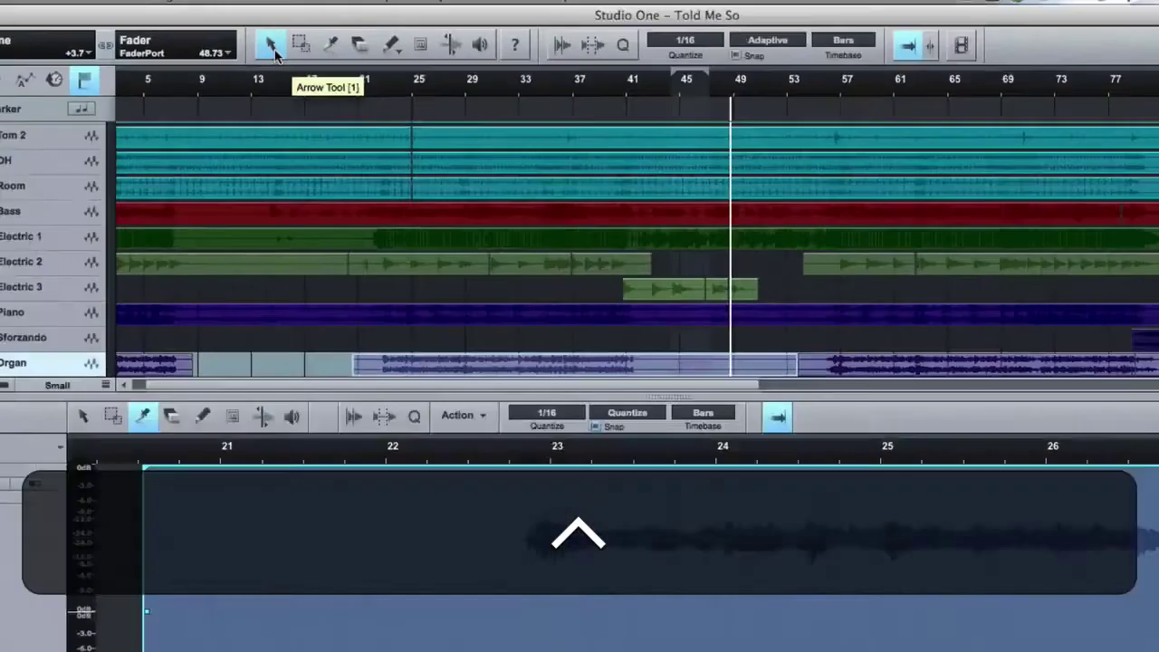
- Close the editor, select the Electric 2, OH and Tom 1 events, then open the Kick In part
key(F2)
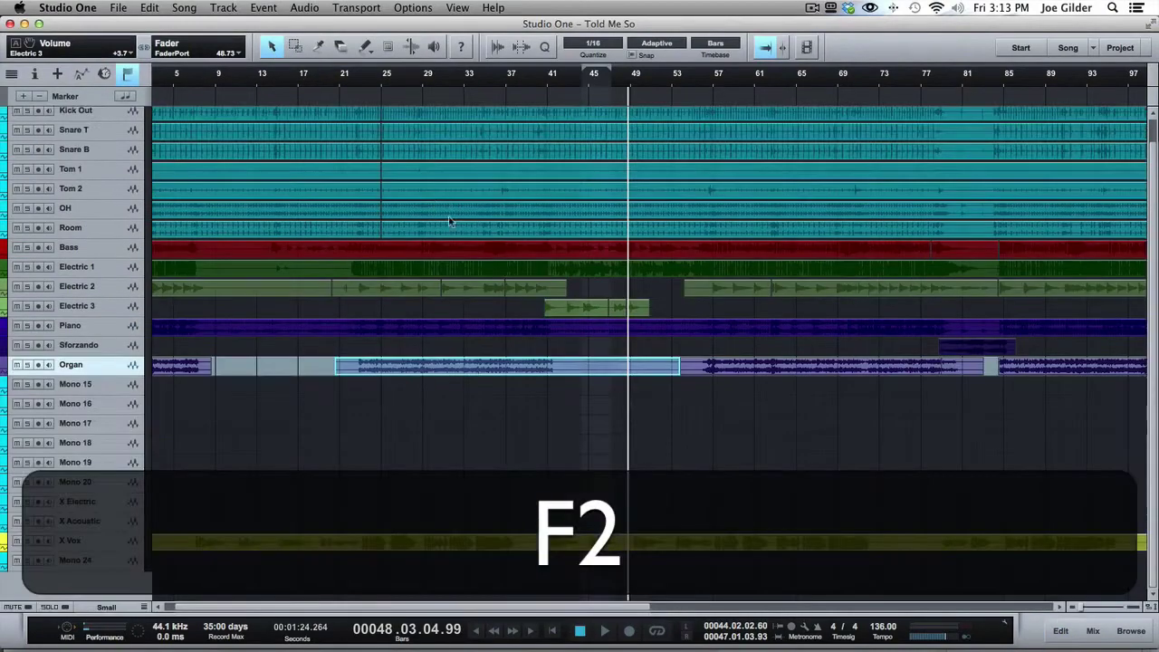
click(469, 287)
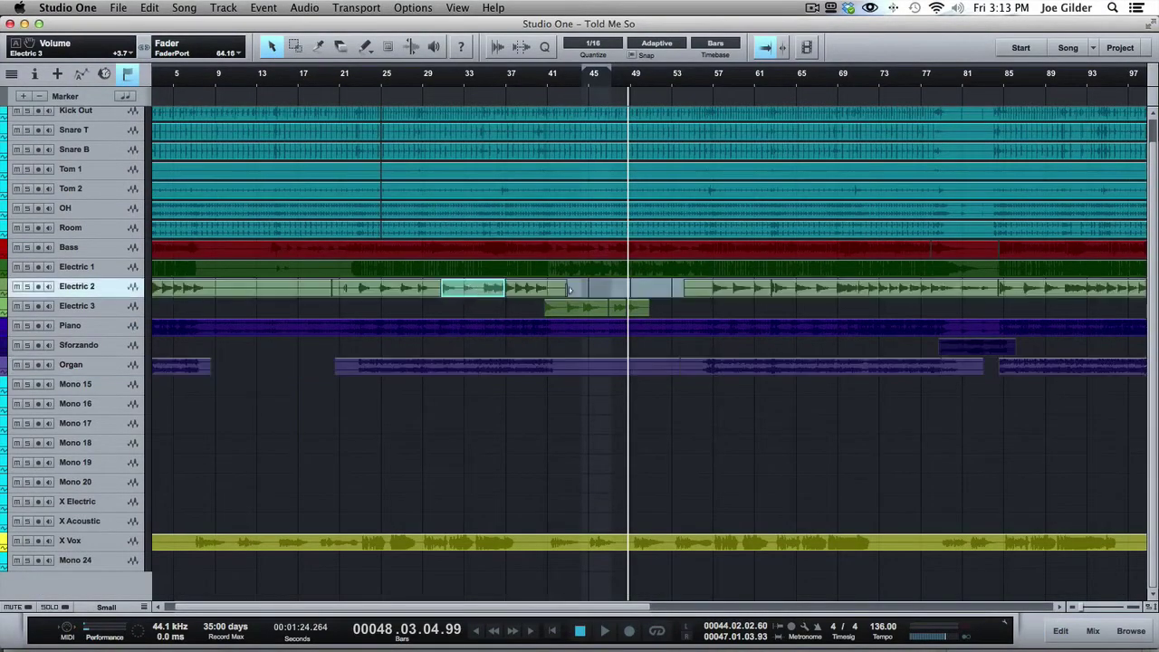
scroll(567, 290, right, 10)
scroll(565, 290, left, 10)
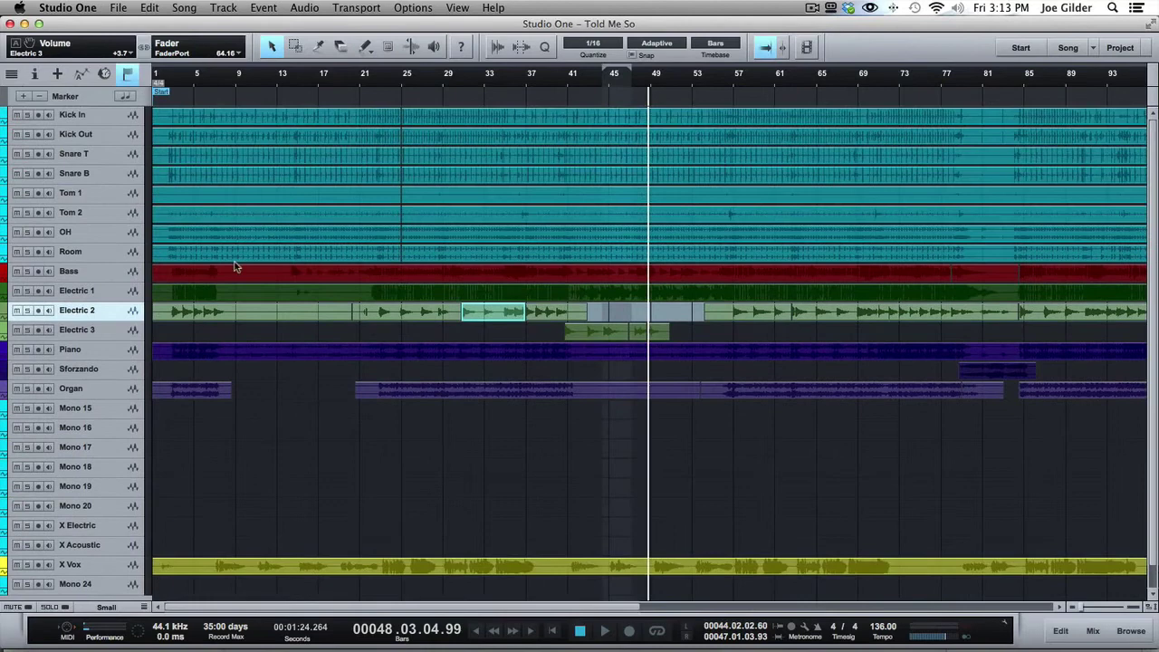
click(234, 244)
click(232, 239)
click(502, 196)
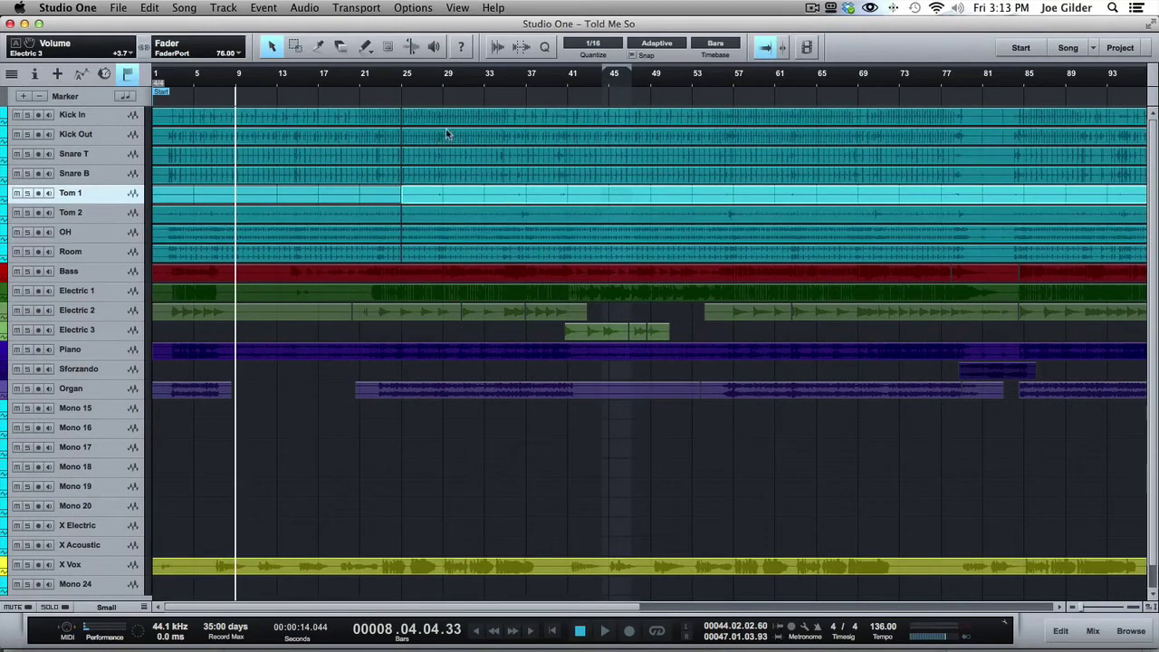
double_click(430, 124)
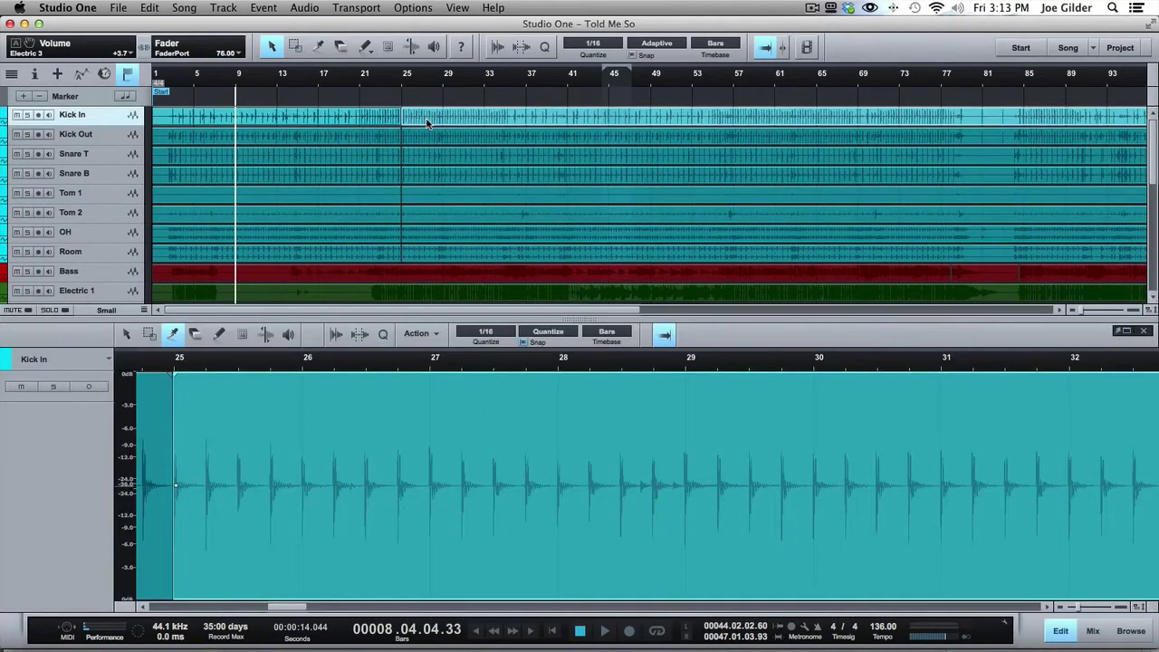
key(ctrl)
- Switch the editor to the Arrow tool, check the Action menu, and set playback to bar 84
key(1)
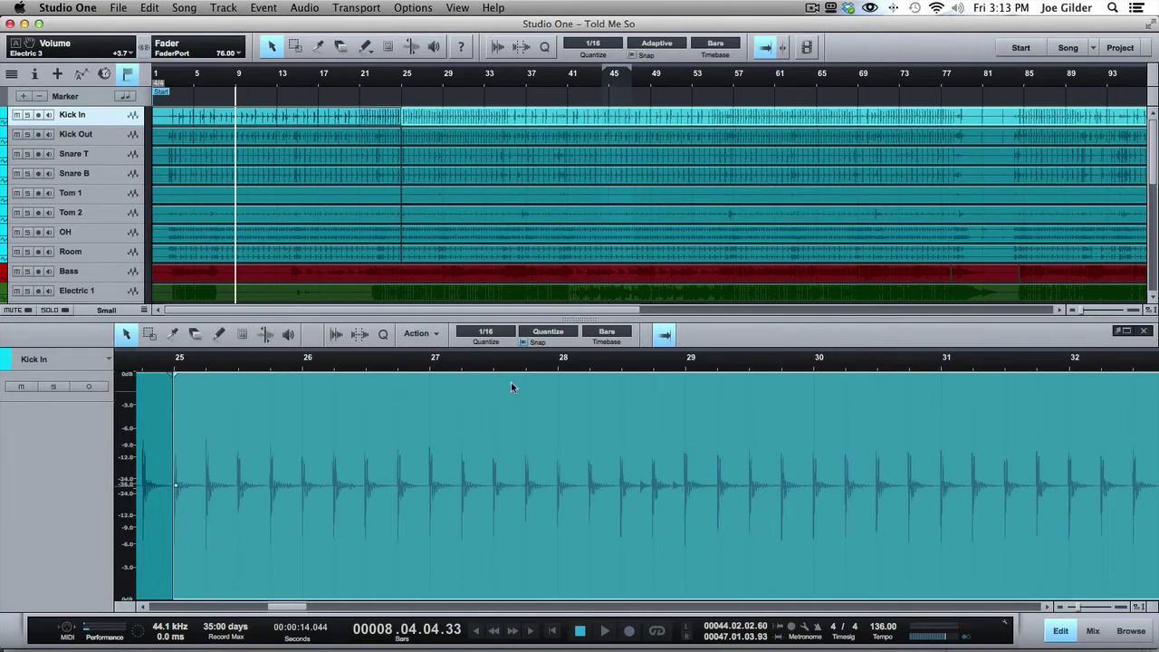
click(421, 335)
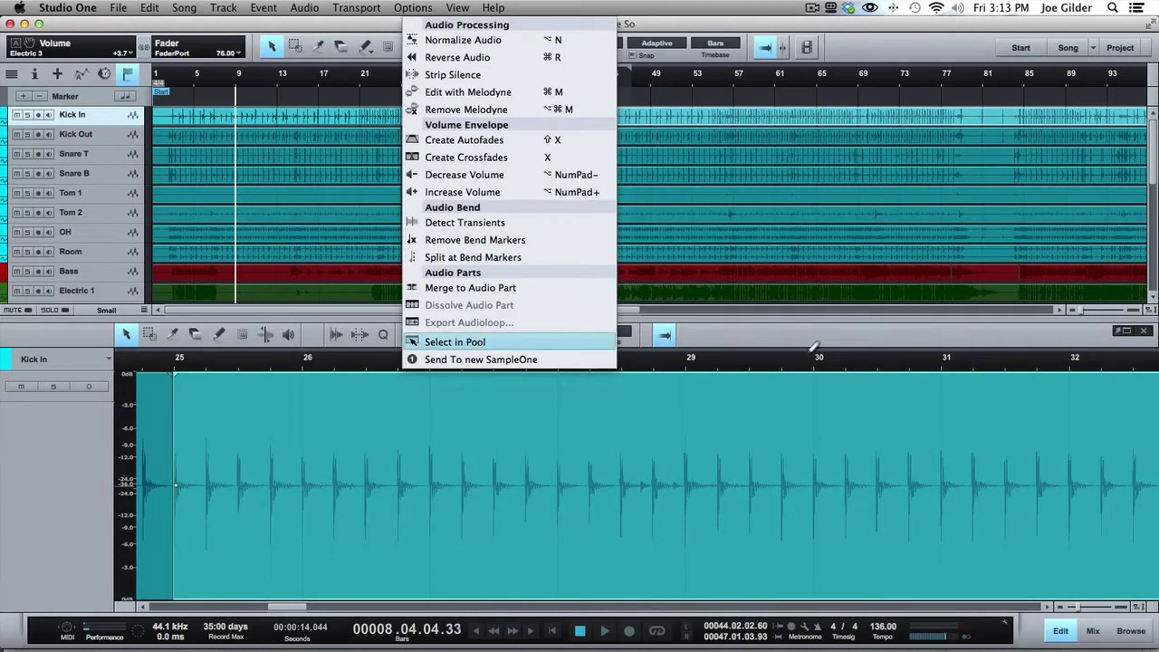
click(801, 347)
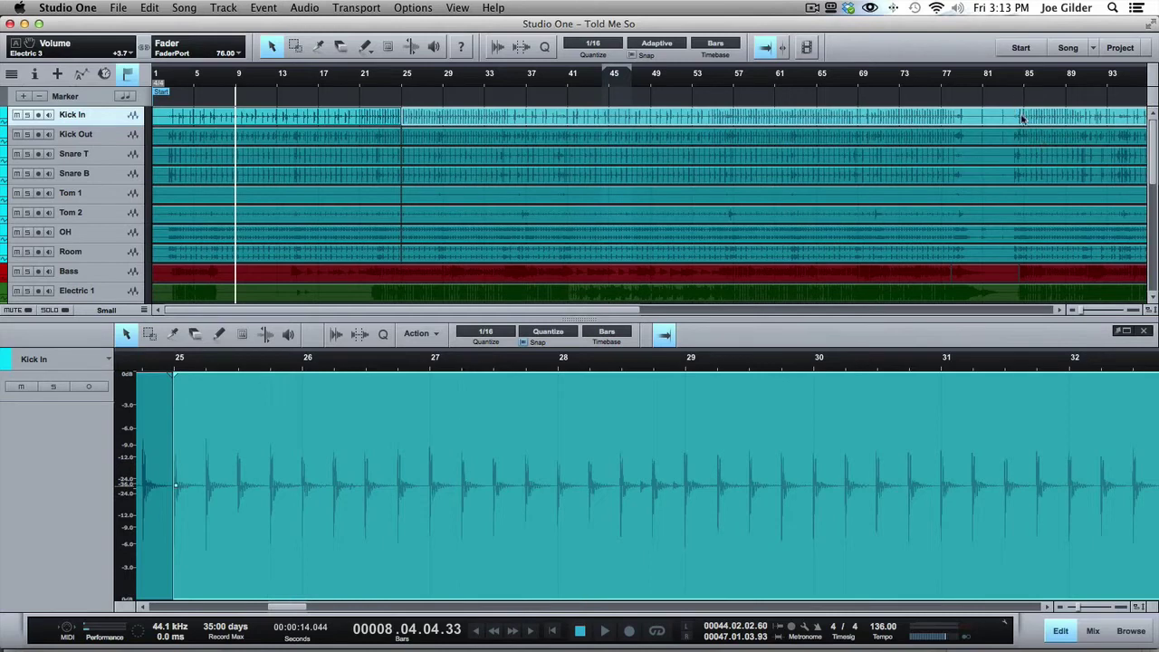
click(1020, 85)
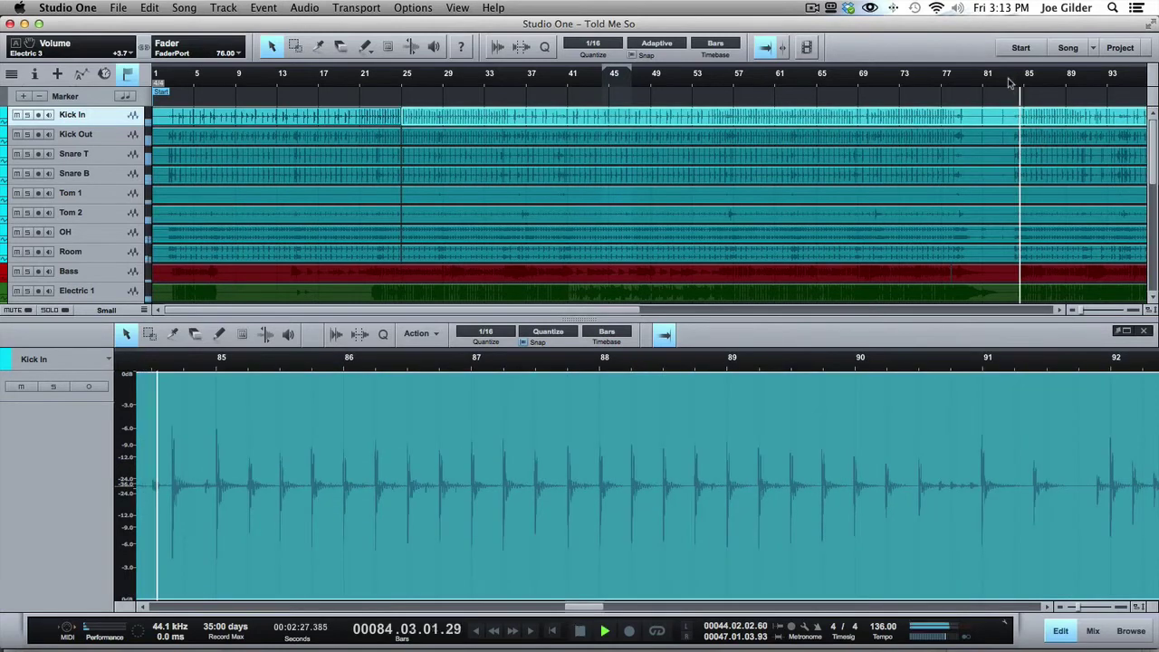
- Start and stop playback from bar 84 while the view follows along
key(space)
scroll(1006, 181, right, 1)
scroll(993, 88, right, 2)
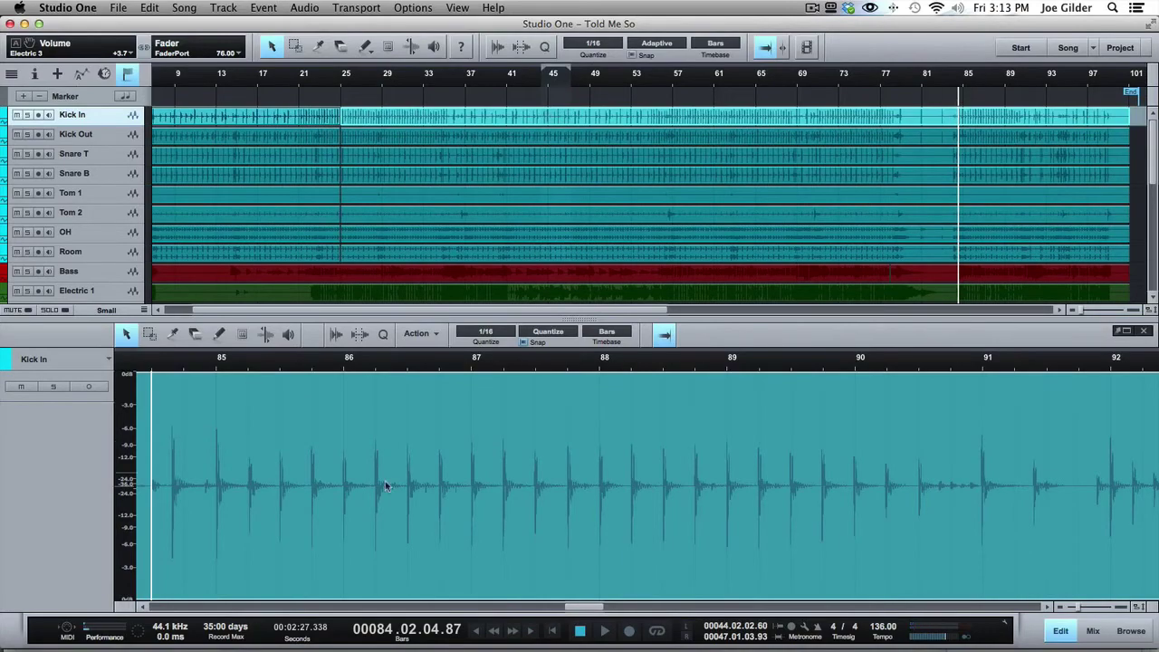
key(ctrl)
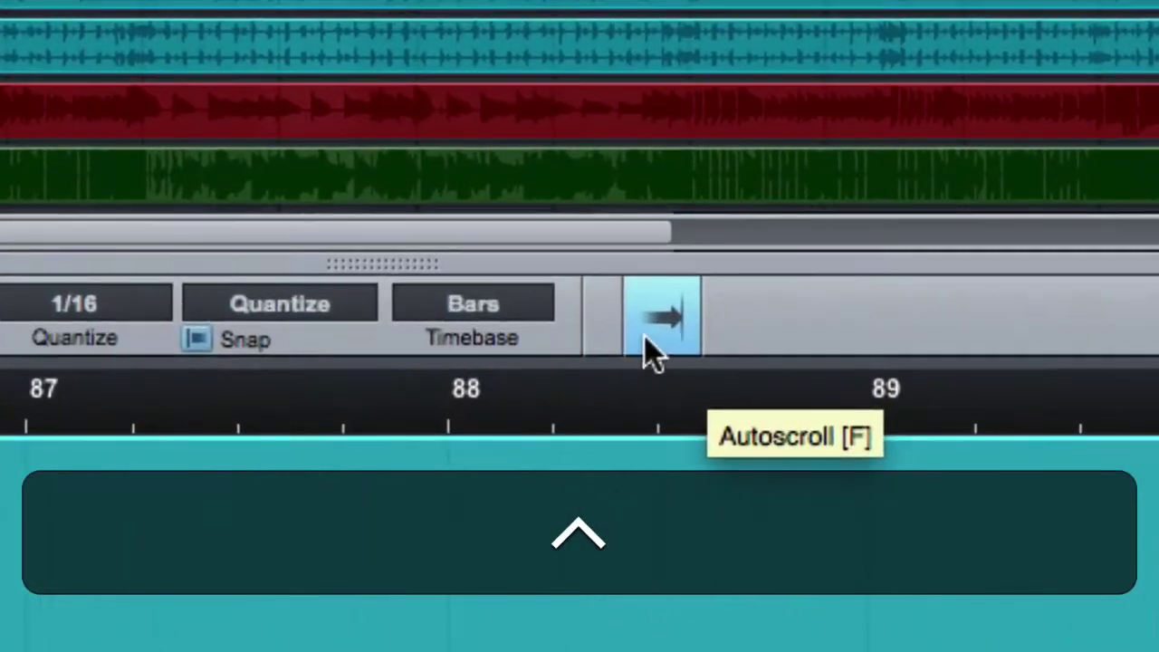
- Toggle the editor's Autoscroll button on and off, leaving it off
click(665, 334)
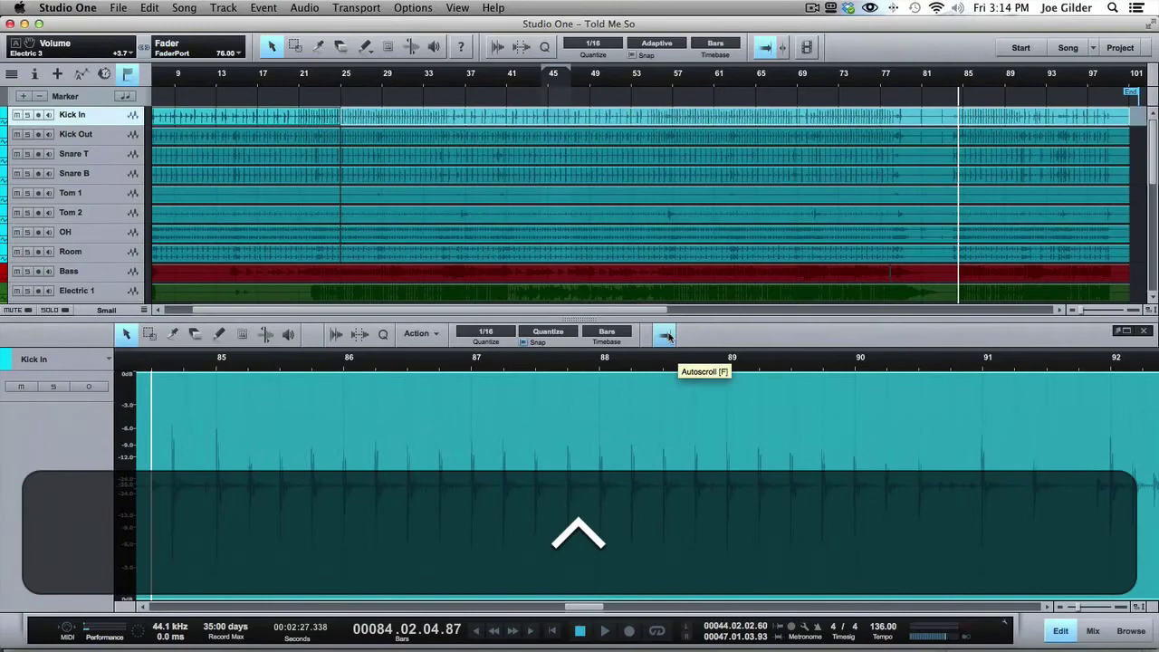
click(666, 335)
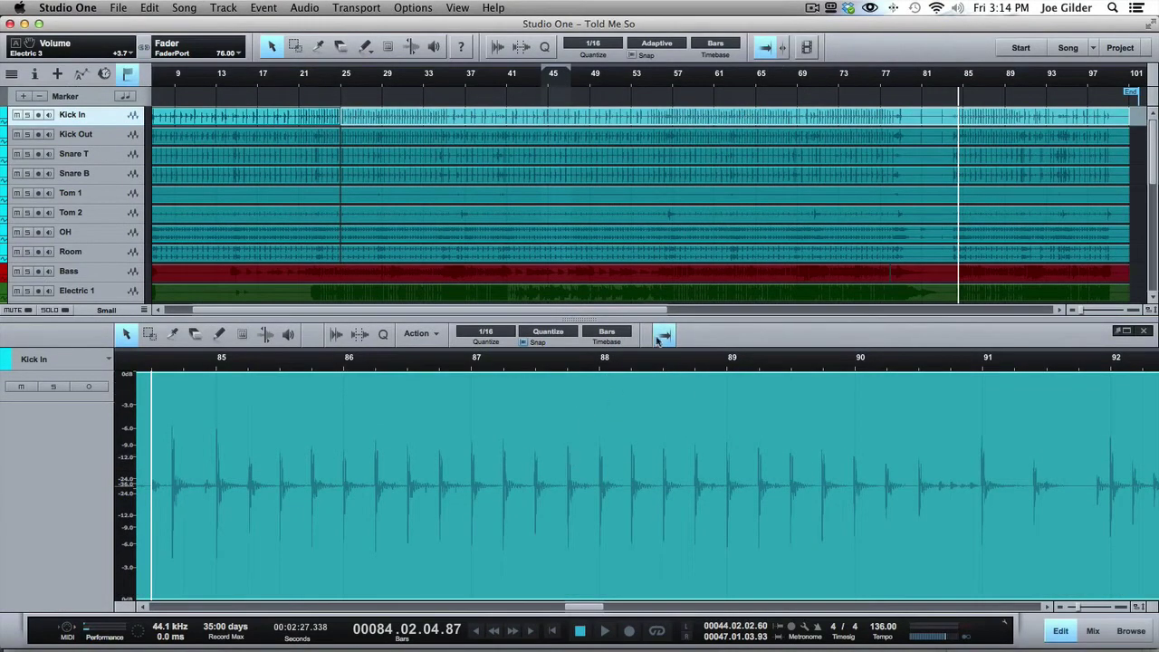
key(ctrl)
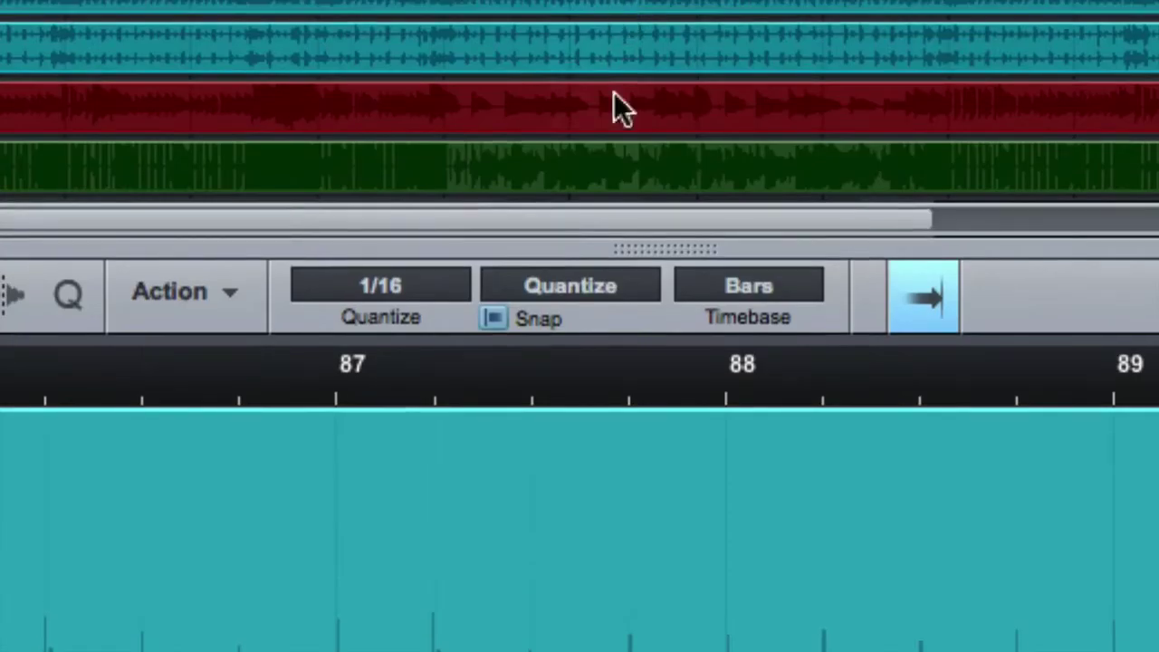
click(919, 305)
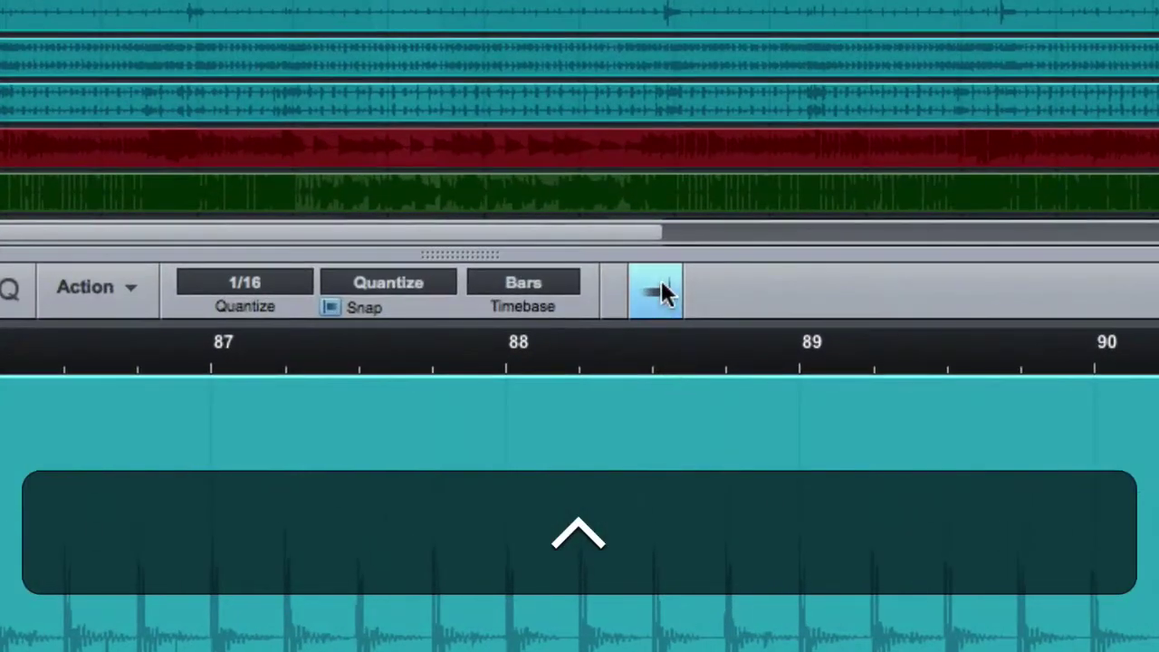
click(664, 336)
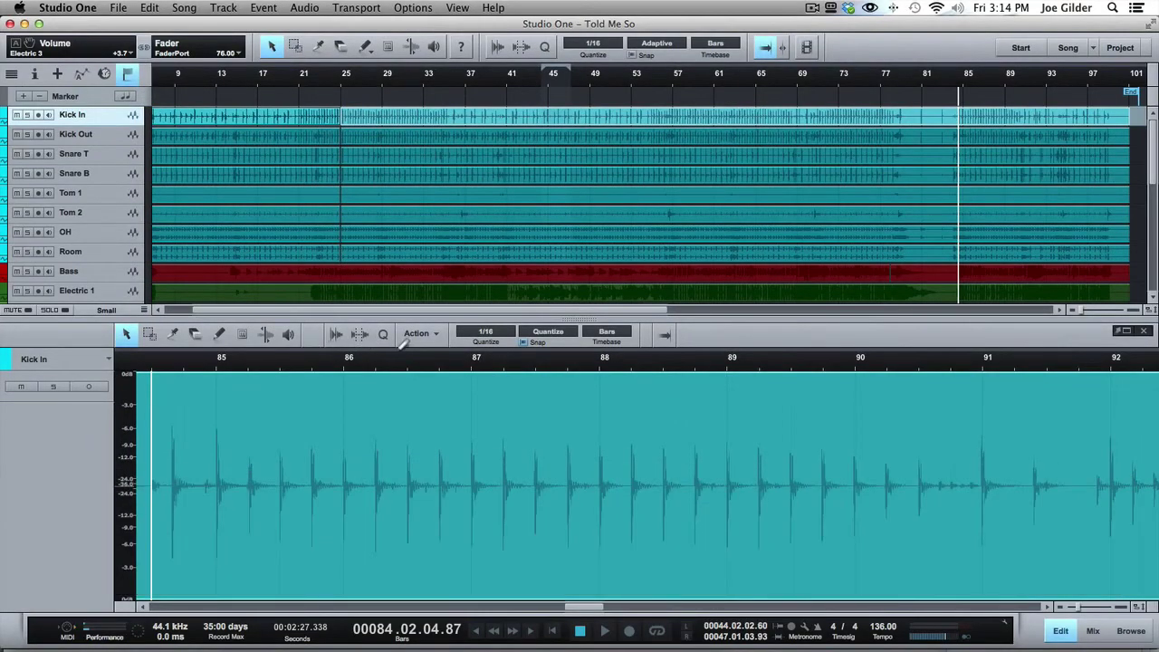
- Detach the editor as a floating window, move and resize it, then close it
click(1116, 331)
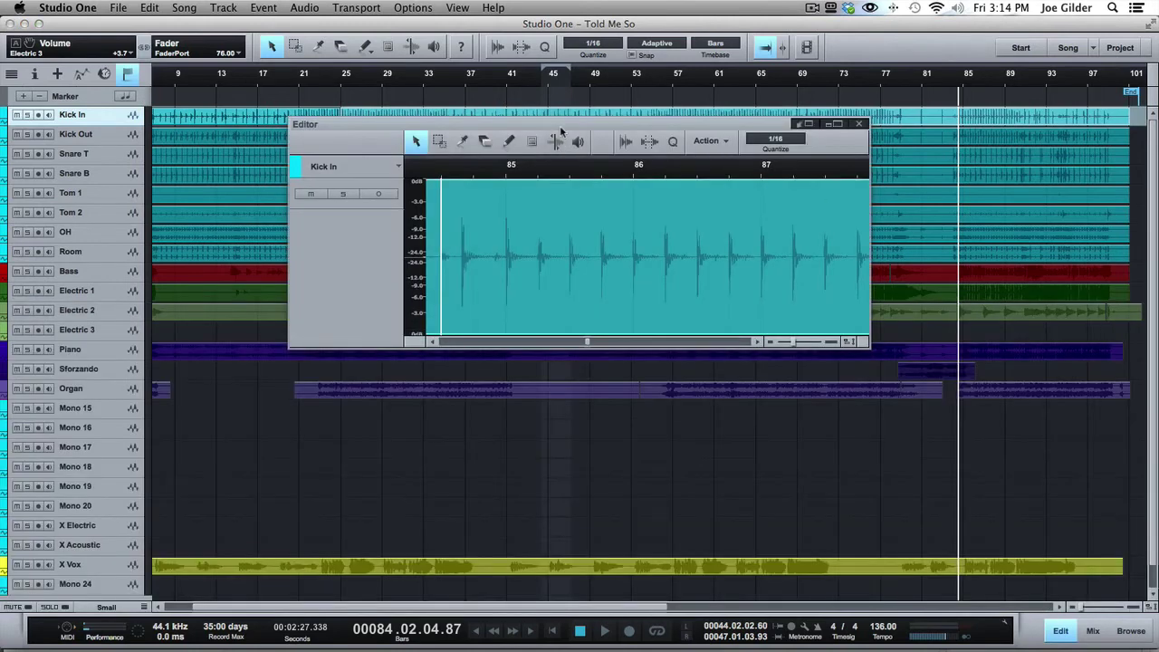
drag(519, 119, 337, 90)
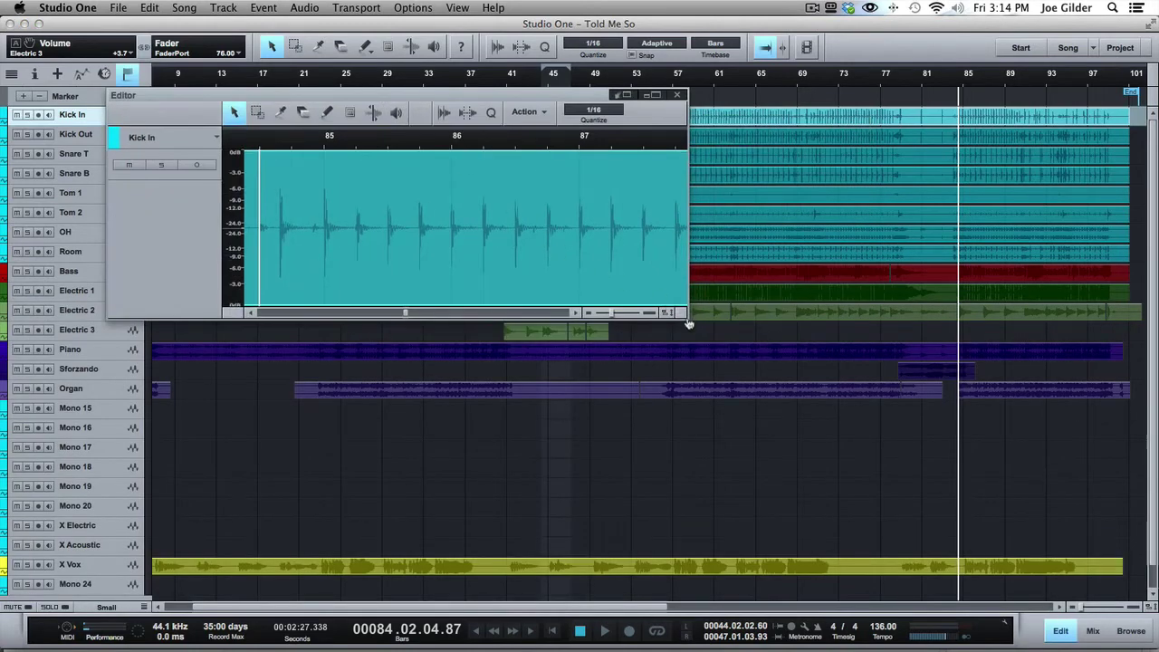
drag(686, 317, 1013, 637)
drag(970, 593, 945, 548)
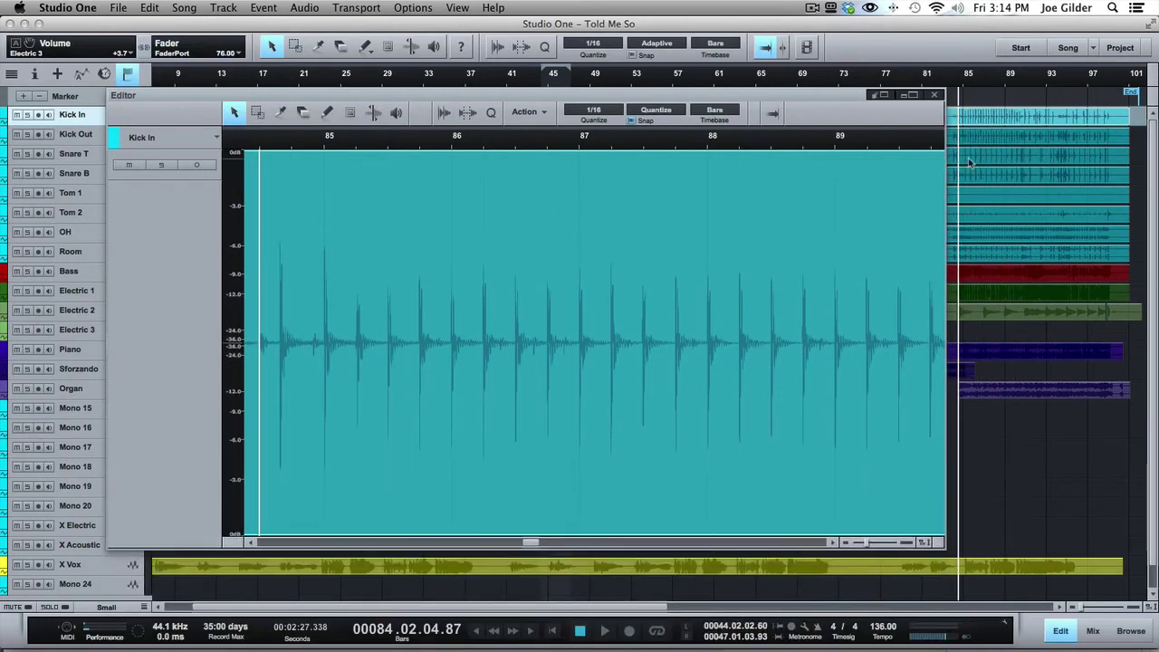
click(935, 95)
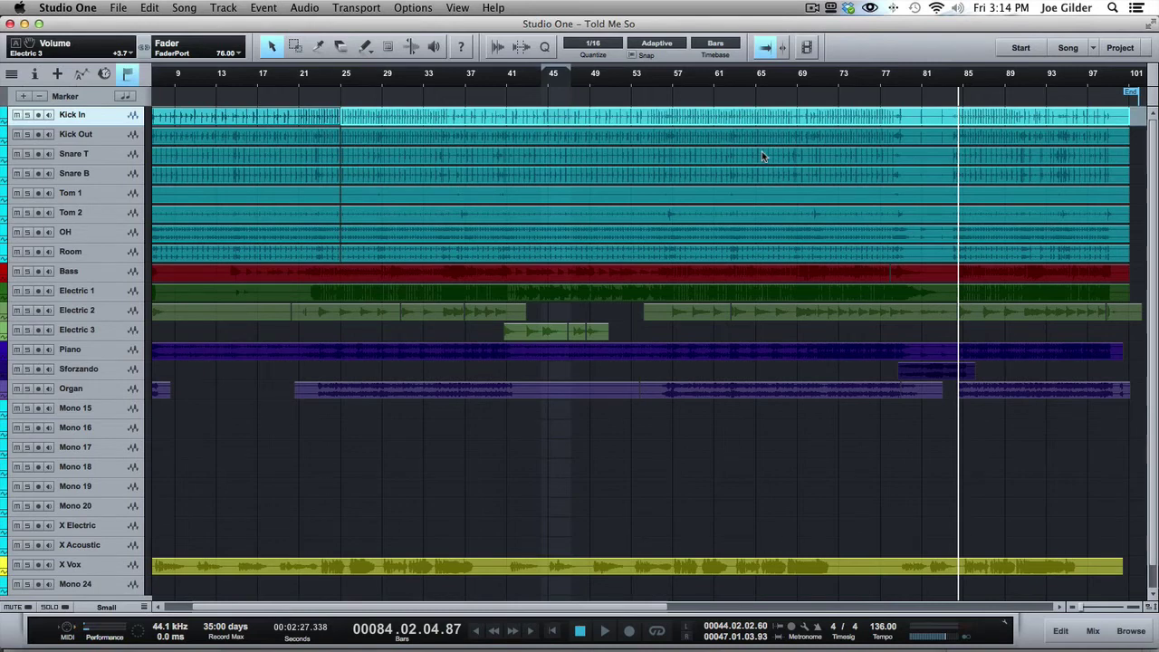
- Select the Kick Out track, reopen its editor, dock it back, and close it with F2
click(724, 162)
click(722, 140)
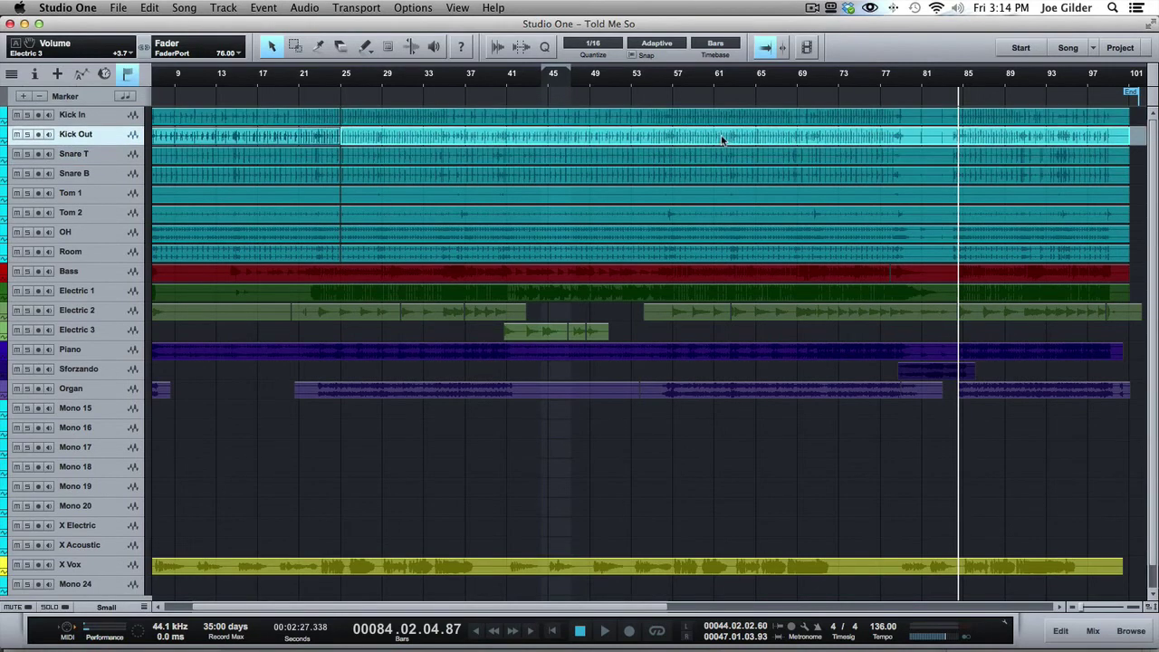
key(F2)
key(F2)
key(F2)
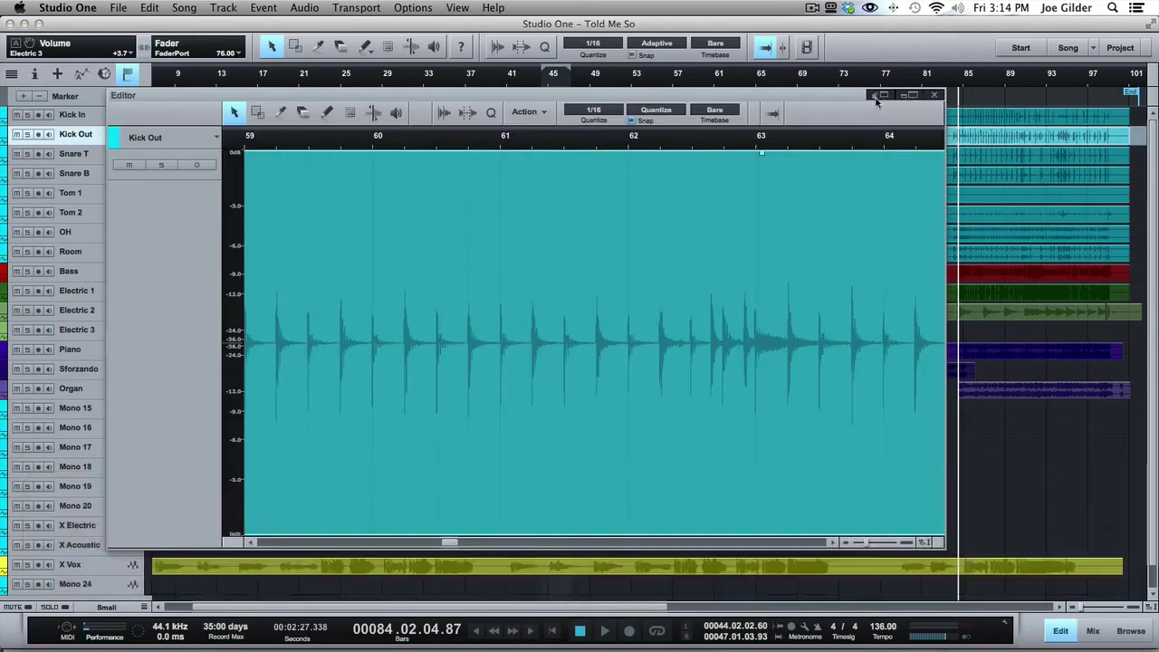
click(906, 95)
key(F2)
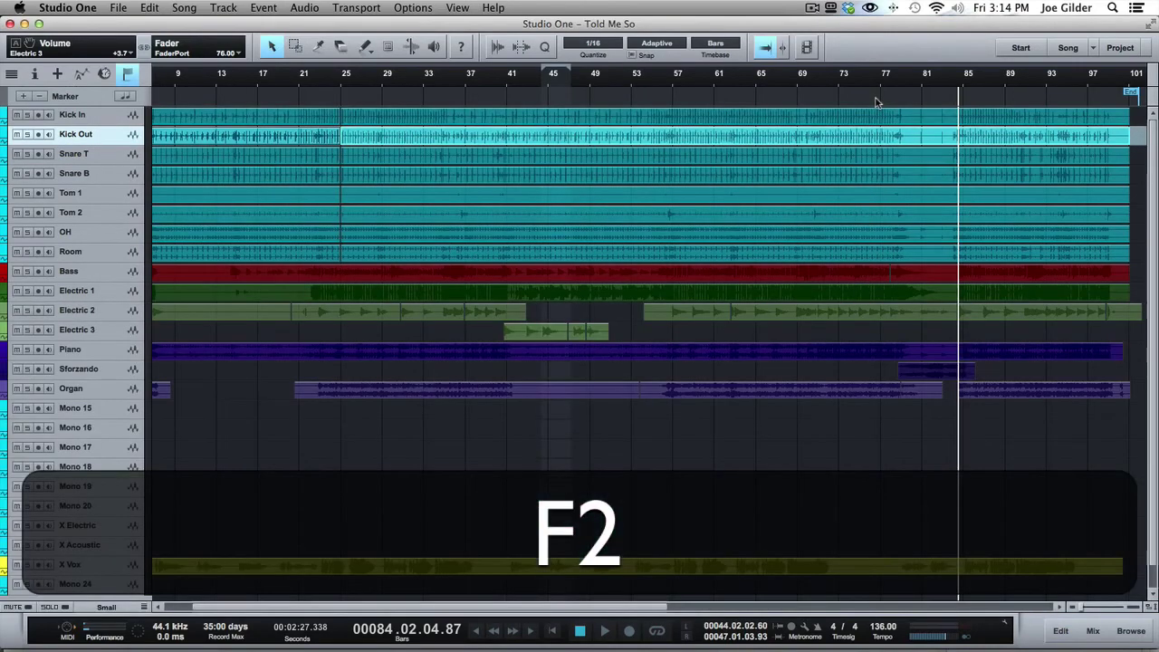